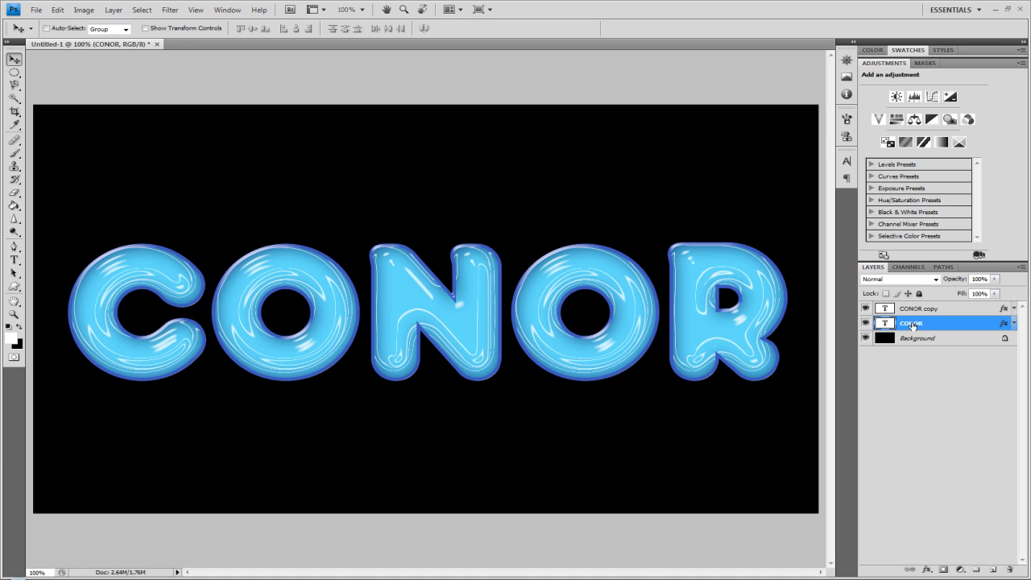
Select the CONOR copy layer in the Layers panel
click(925, 315)
click(918, 325)
click(901, 310)
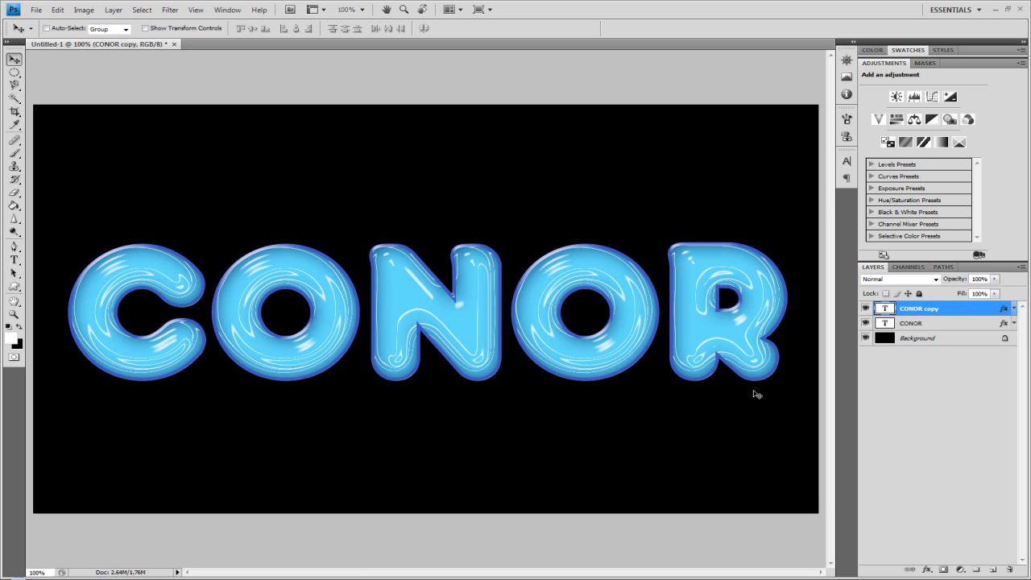
Create a new blank document and turn its Background into an editable Layer 0
click(36, 10)
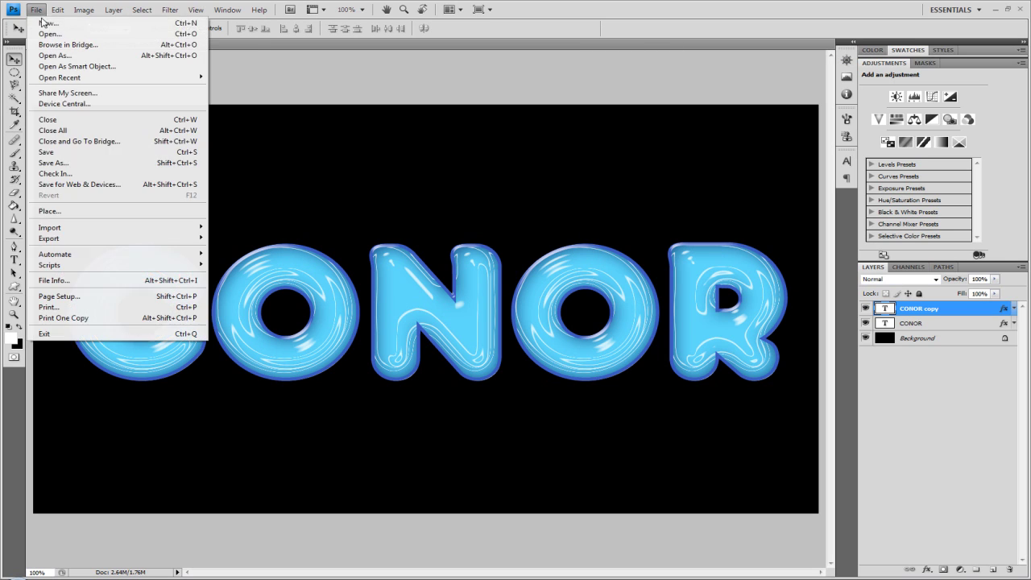
click(44, 22)
click(617, 117)
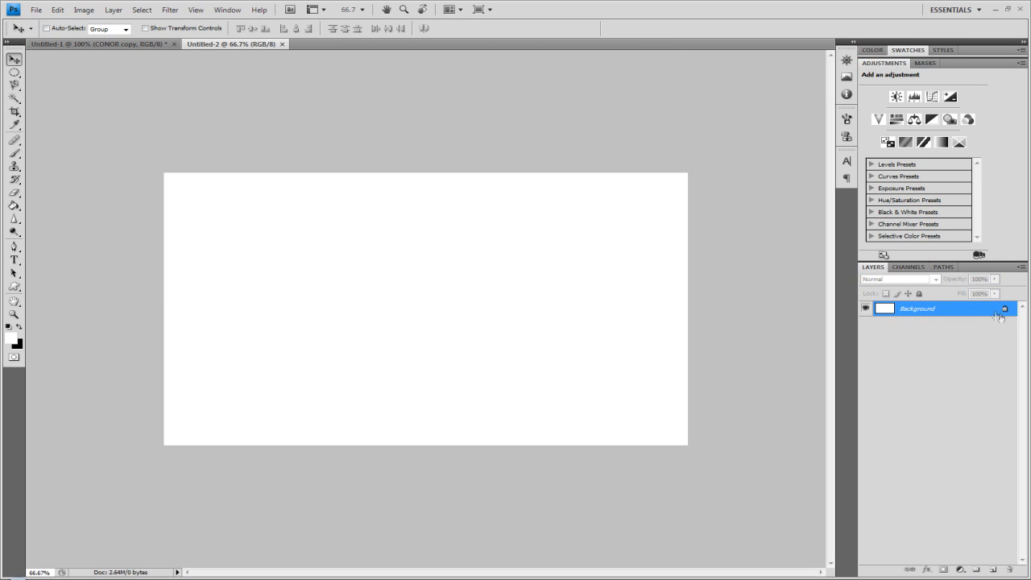
double_click(995, 314)
key(Return)
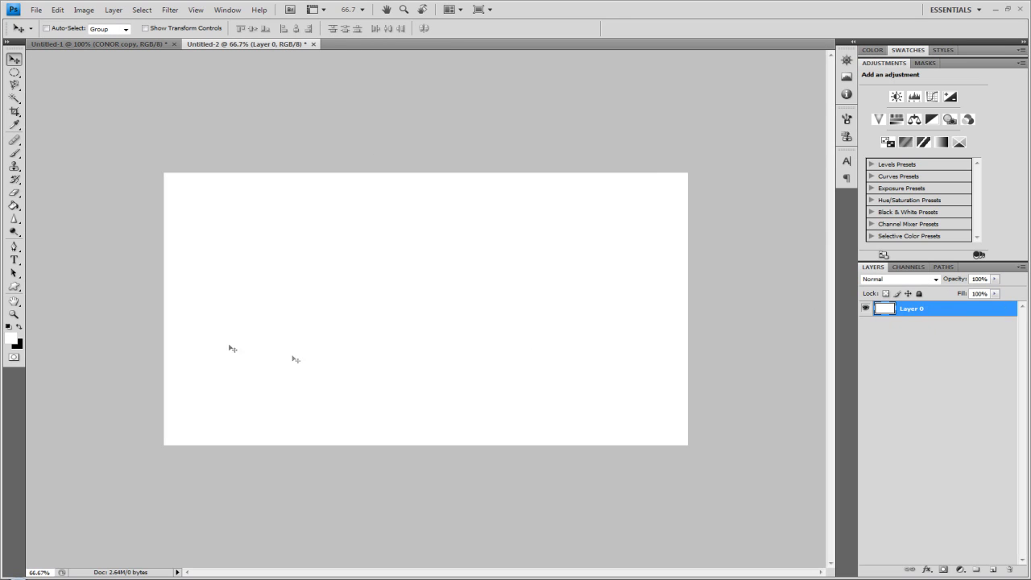
Fill the canvas solid black with the Paint Bucket, then make white the foreground colour
key(d)
click(14, 205)
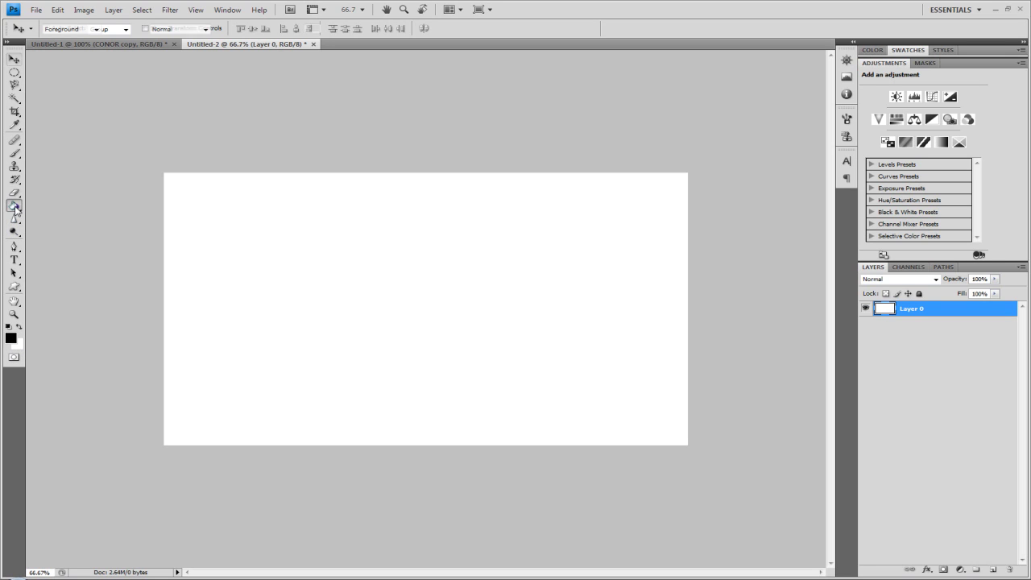
click(178, 225)
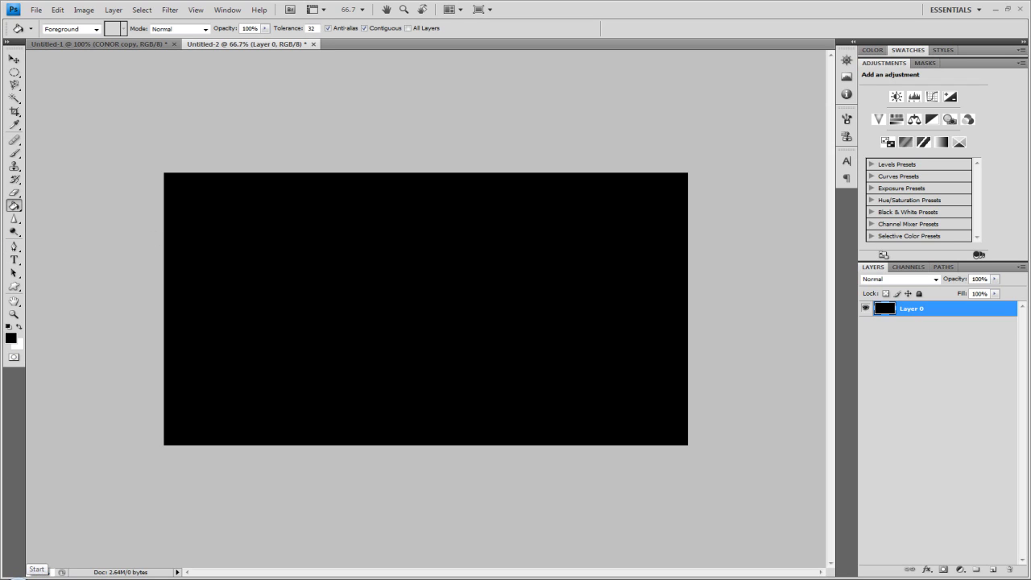
key(x)
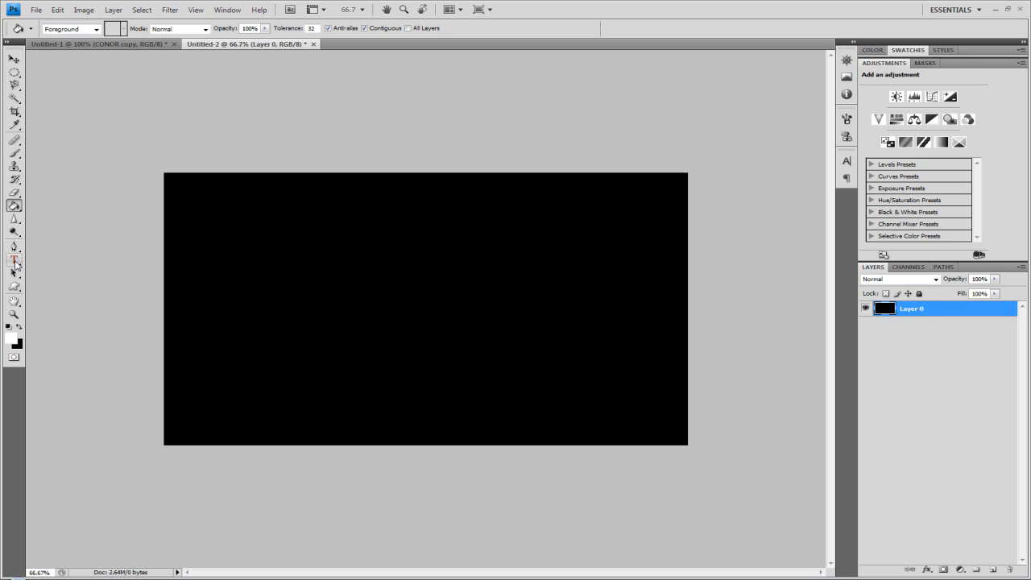
click(14, 260)
Type the word CONOR on the canvas and commit it
click(196, 304)
text(CONOR)
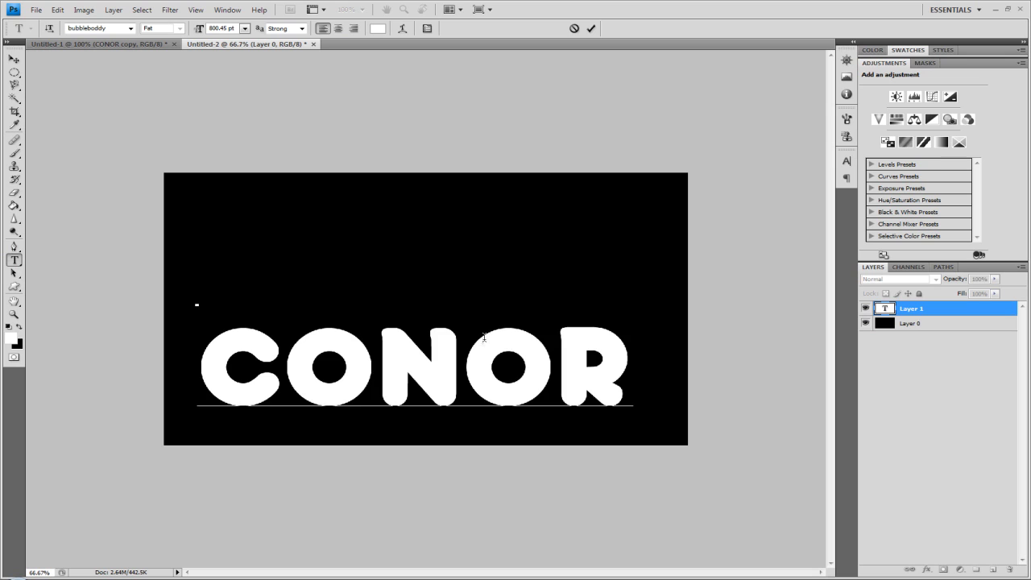
key(ctrl+a)
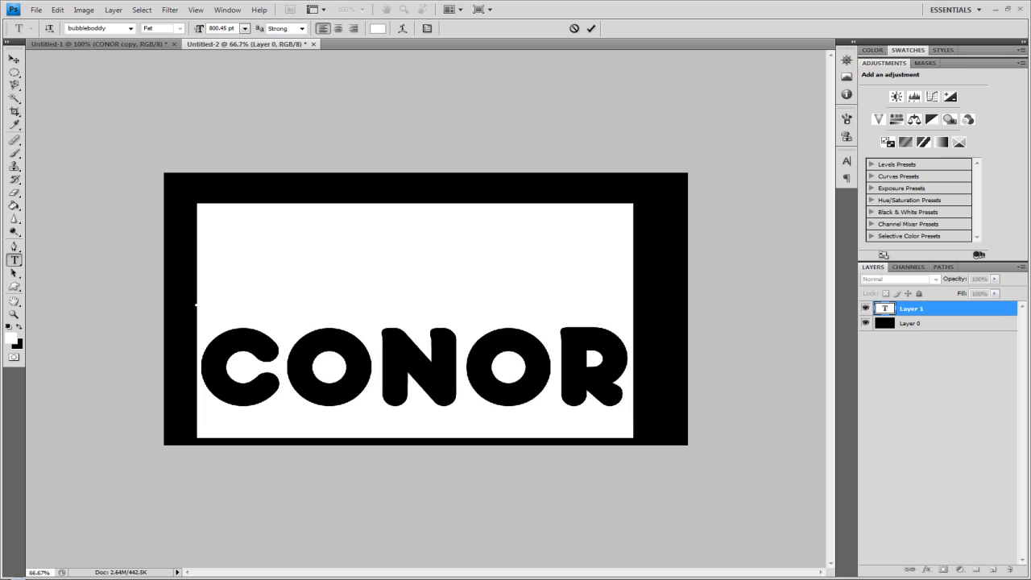
Centre the CONOR text on the black canvas with the Move tool
click(13, 59)
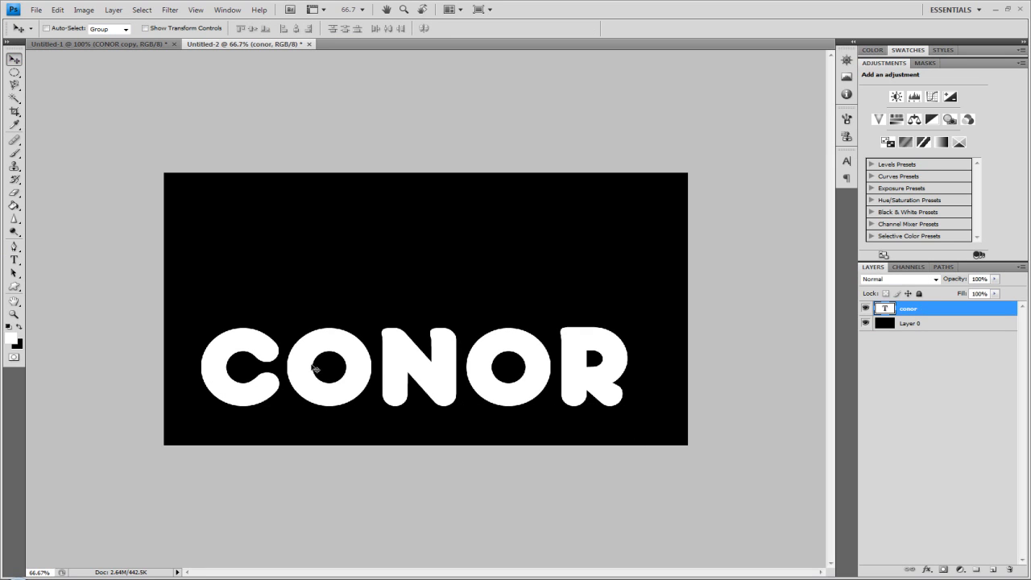
drag(314, 366, 315, 311)
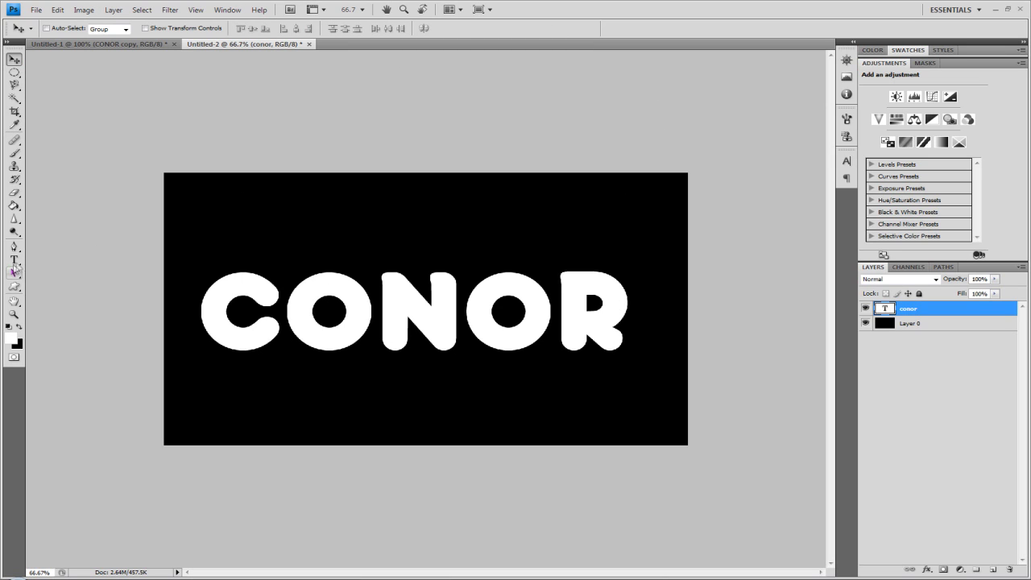
key(shift+Right)
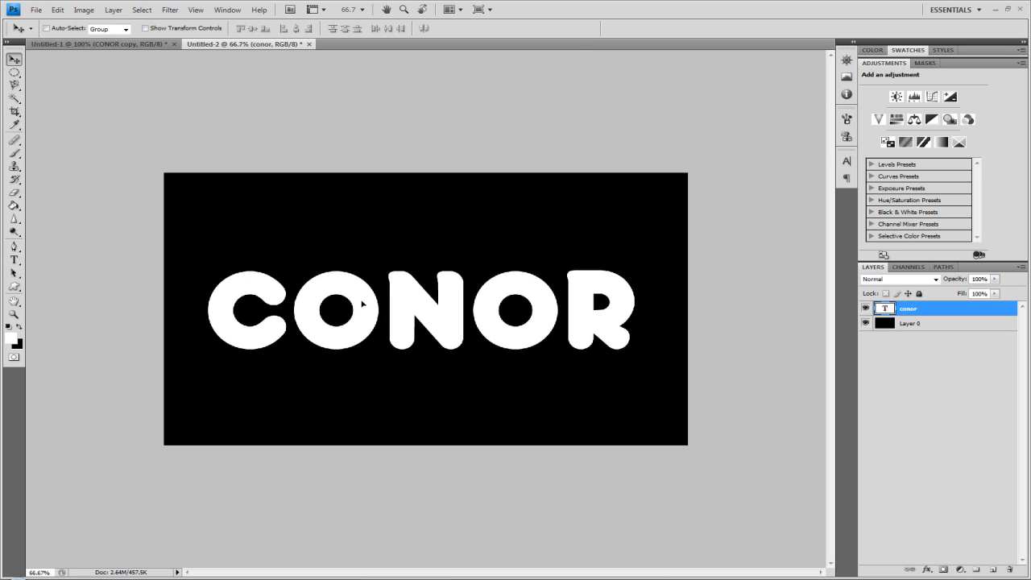
drag(361, 304, 359, 304)
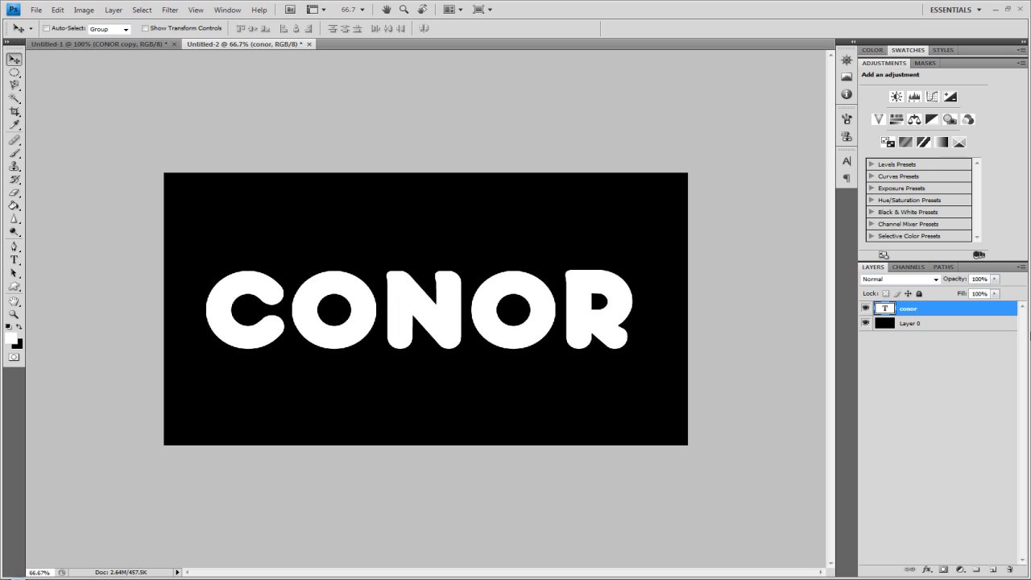
right_click(978, 308)
Give the conor layer a Color Overlay in hex colour 58d3fc via Blending Options
click(882, 251)
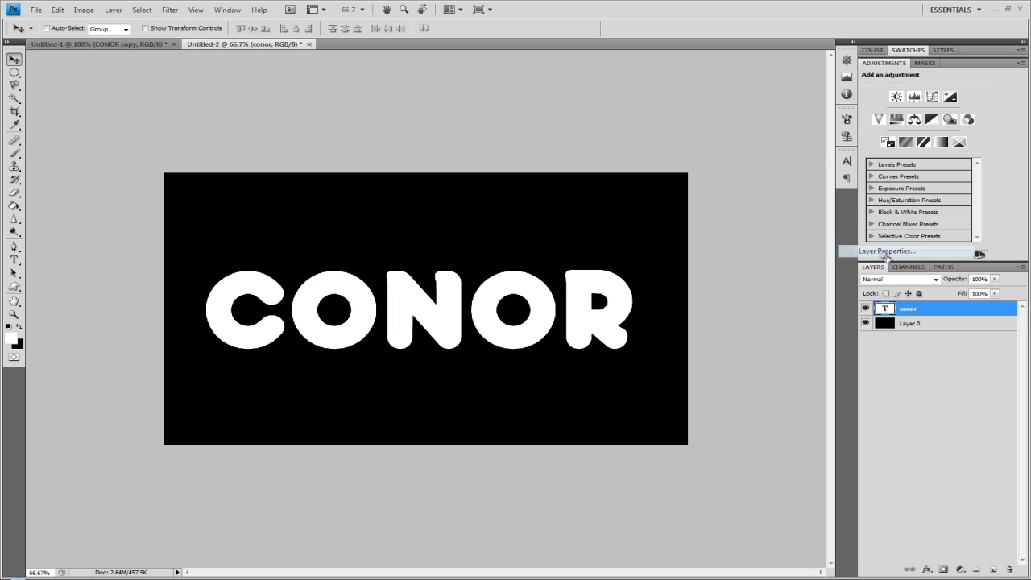
click(596, 212)
right_click(927, 309)
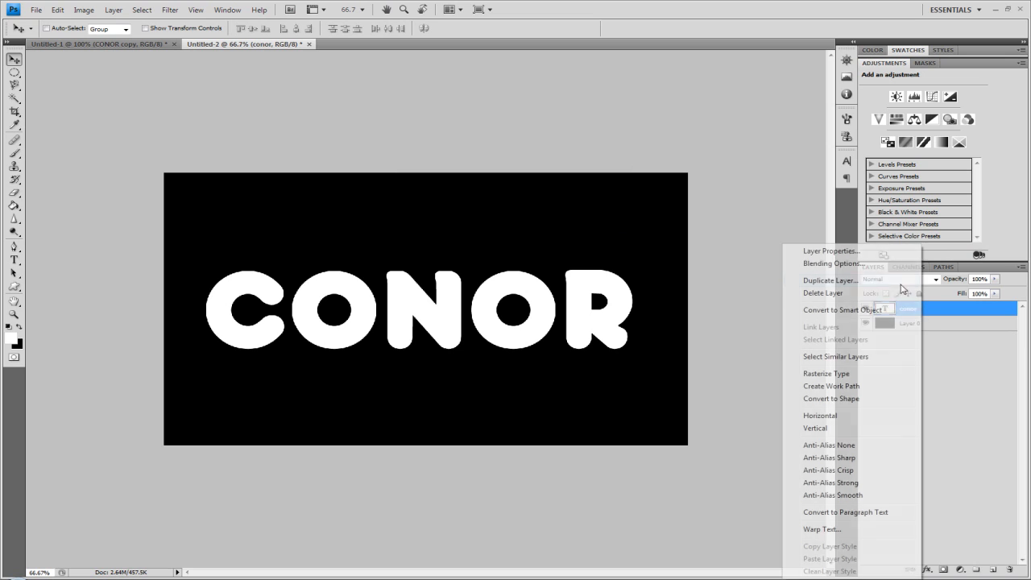
click(826, 264)
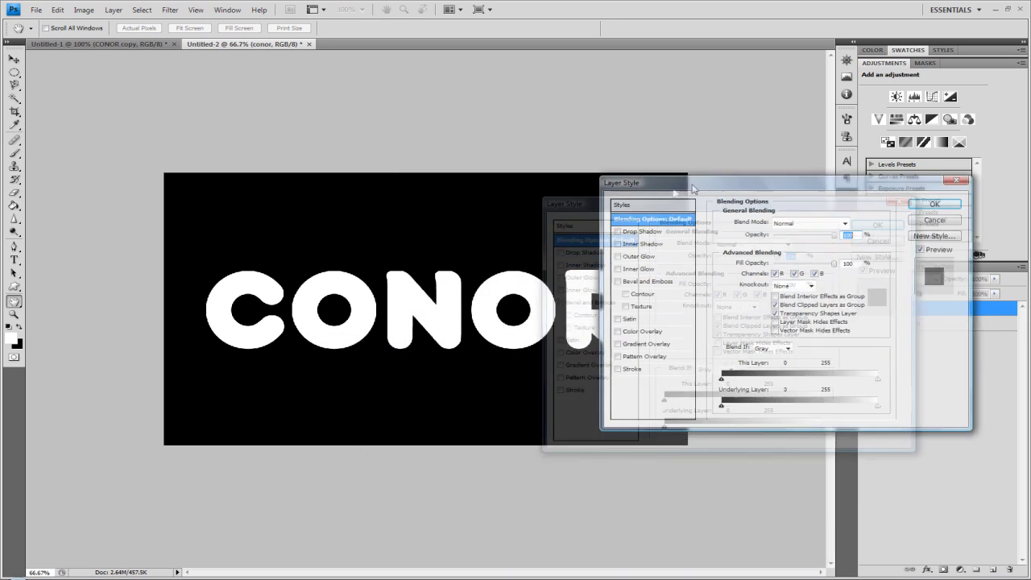
click(634, 331)
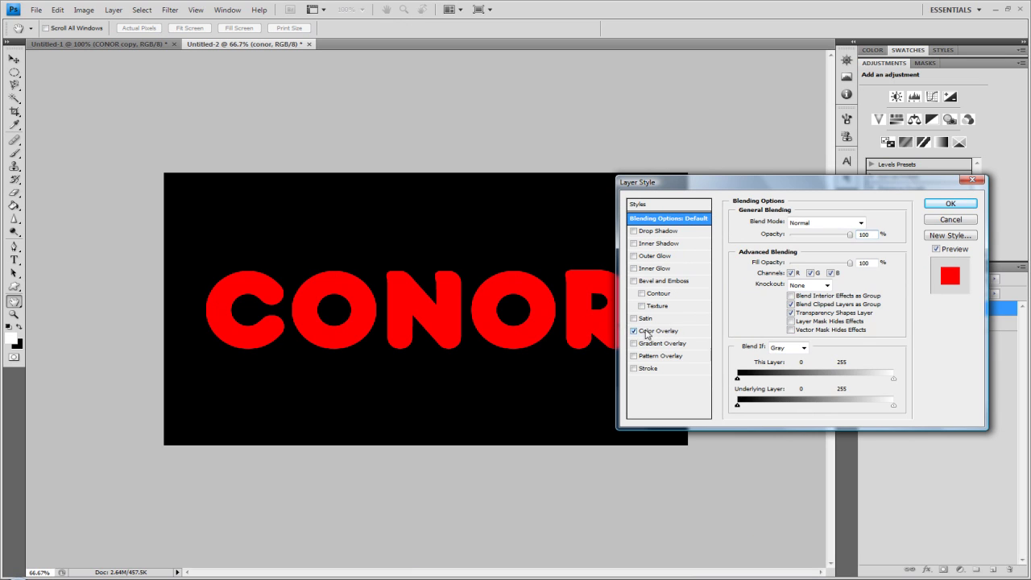
click(657, 331)
click(866, 222)
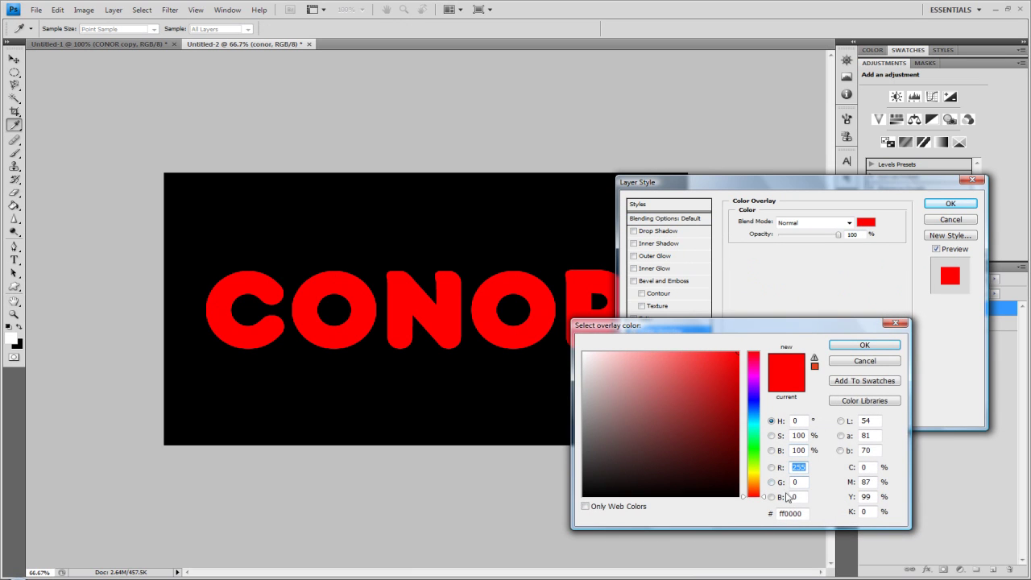
drag(804, 513, 790, 513)
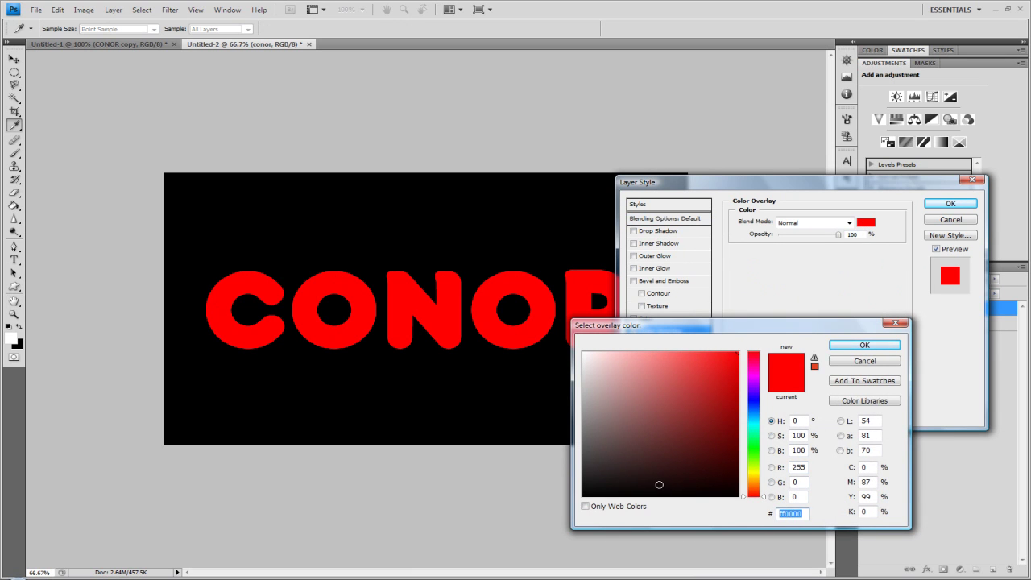
text(58)
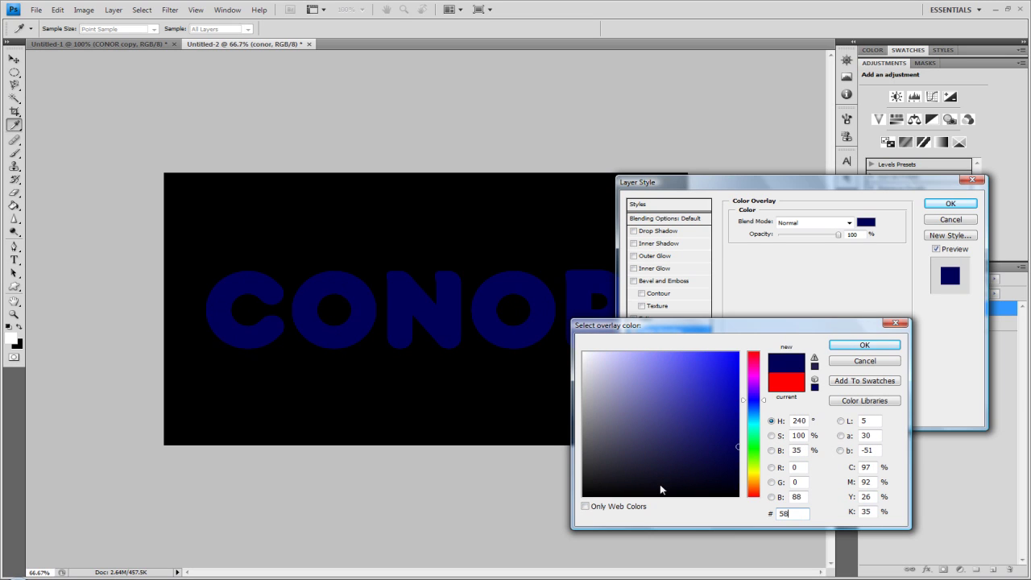
text(d3fc)
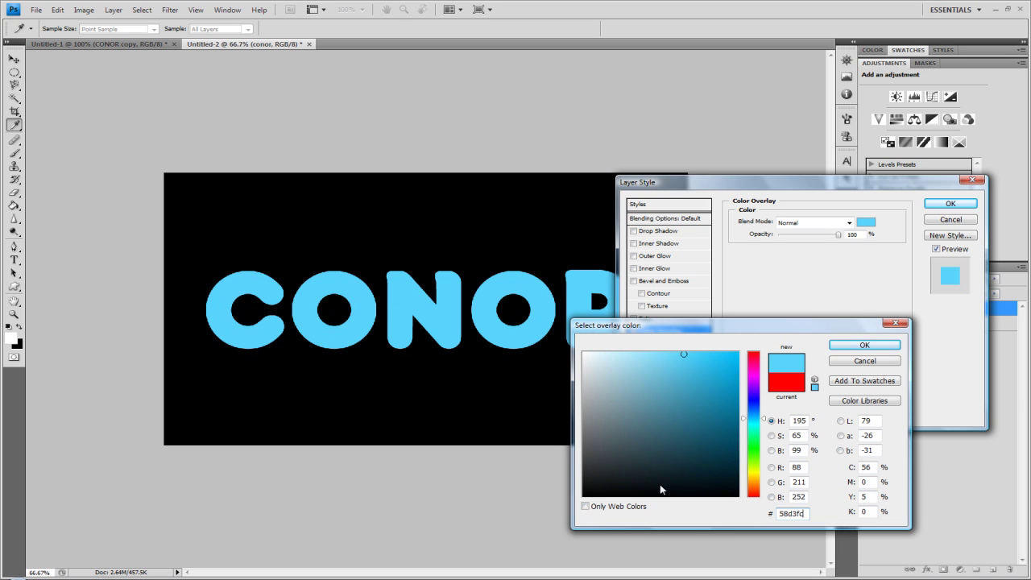
click(842, 348)
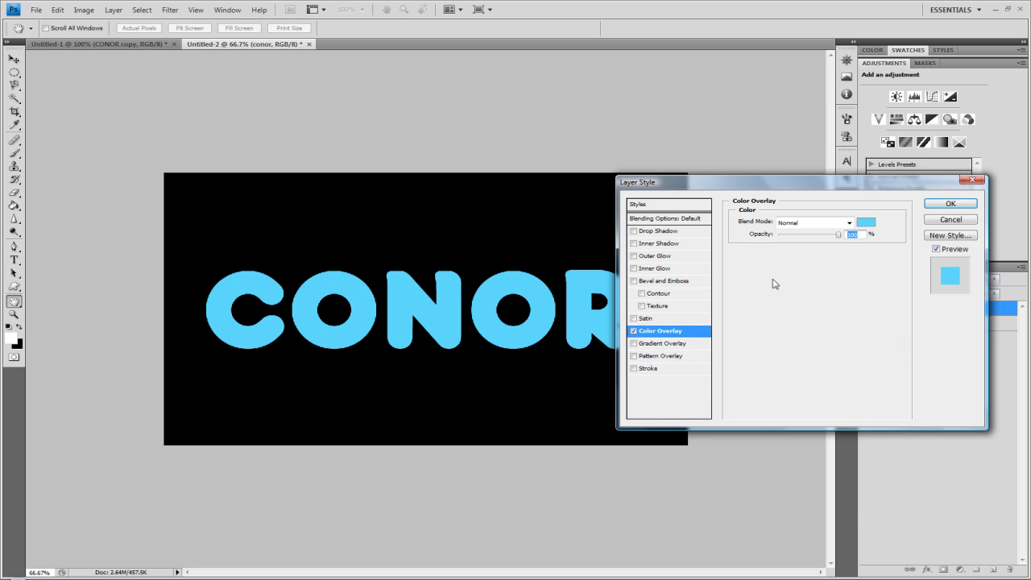
Add an Inner Shadow to the CONOR letters with a blue shadow colour
click(641, 244)
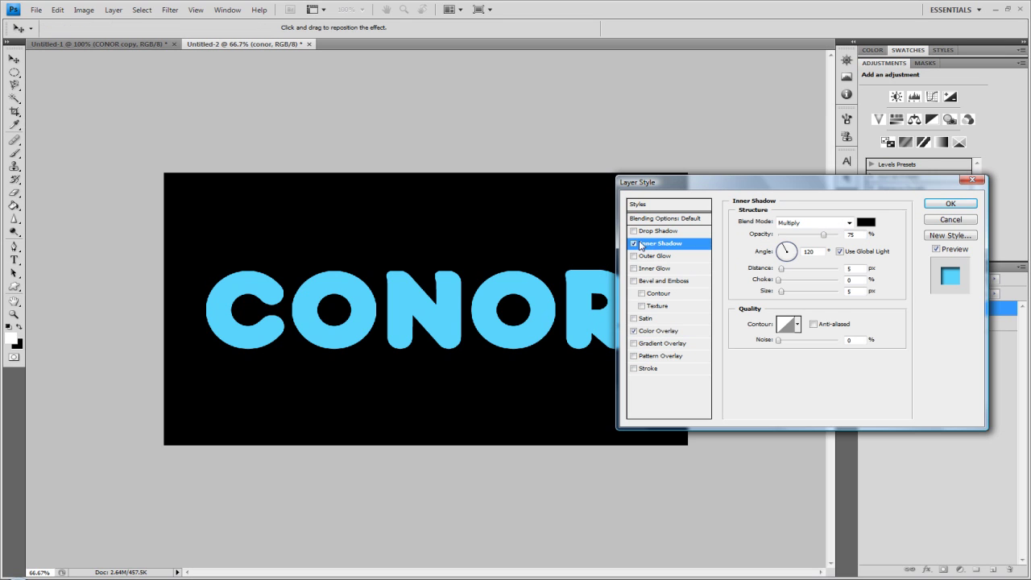
click(868, 224)
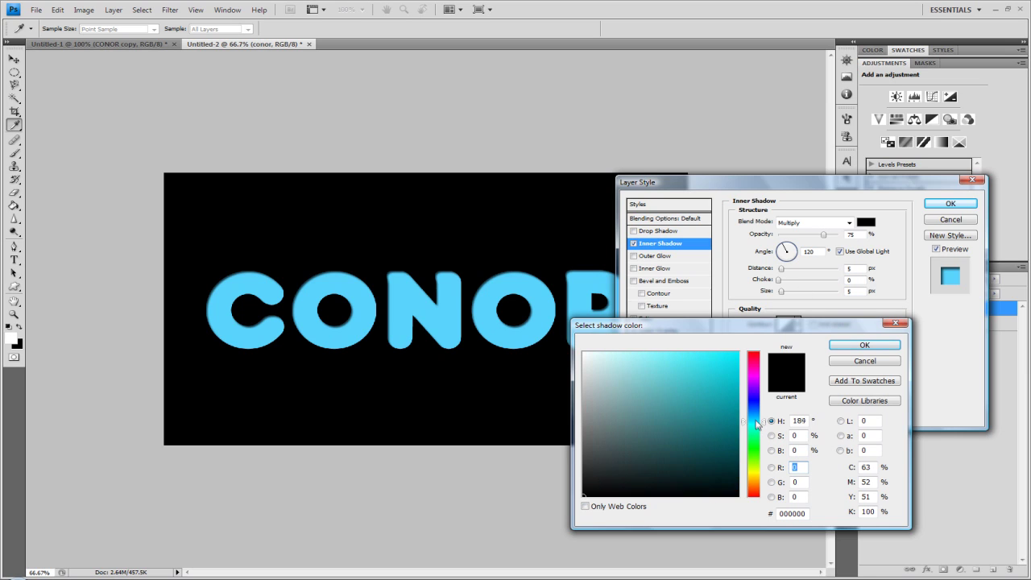
mouse_move(759, 435)
mouse_down()
mouse_move(755, 411)
mouse_move(724, 422)
mouse_up()
click(864, 345)
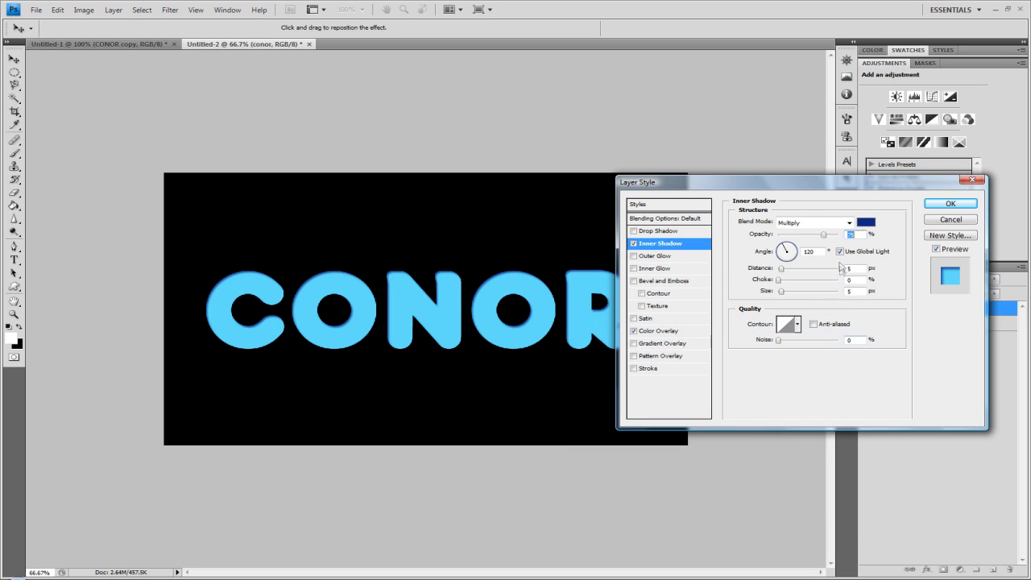
Set the inner shadow distance to about 8 px and size to 13 px
drag(780, 269, 790, 299)
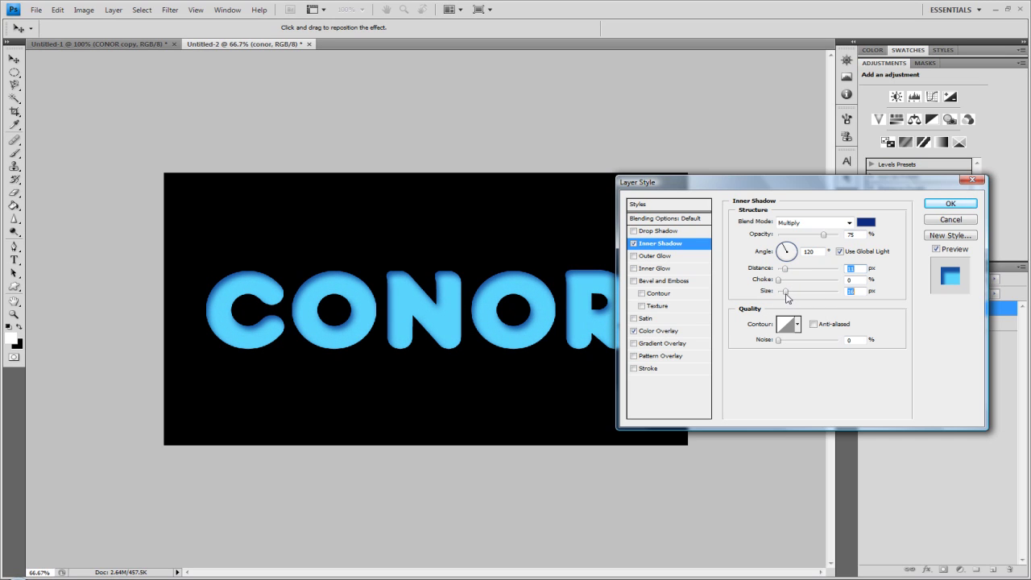
drag(788, 298, 786, 296)
double_click(850, 268)
drag(789, 273, 785, 273)
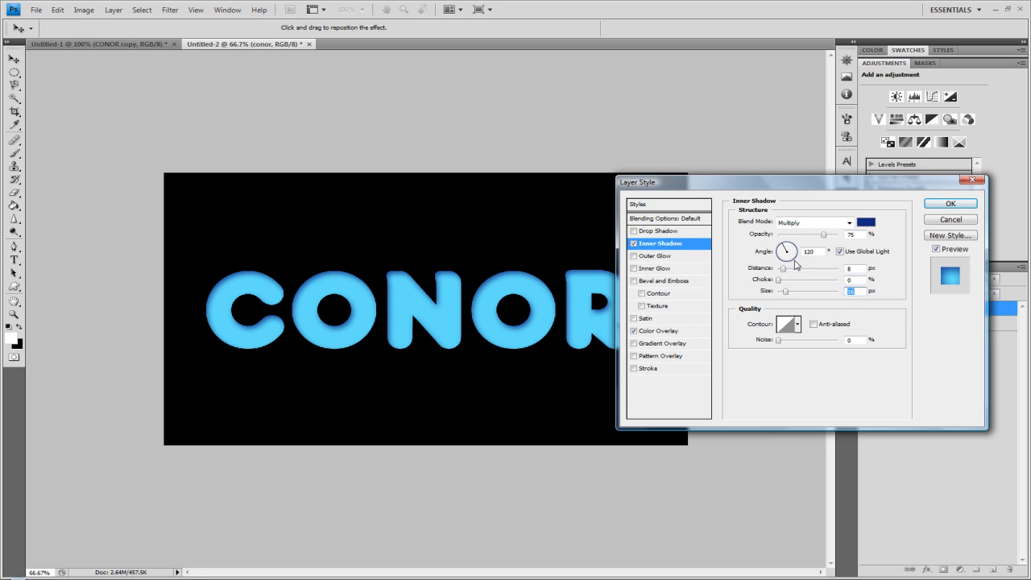
click(634, 281)
Set the bevel depth to 140%, size to about 20 px and lighting altitude to 60°
click(670, 281)
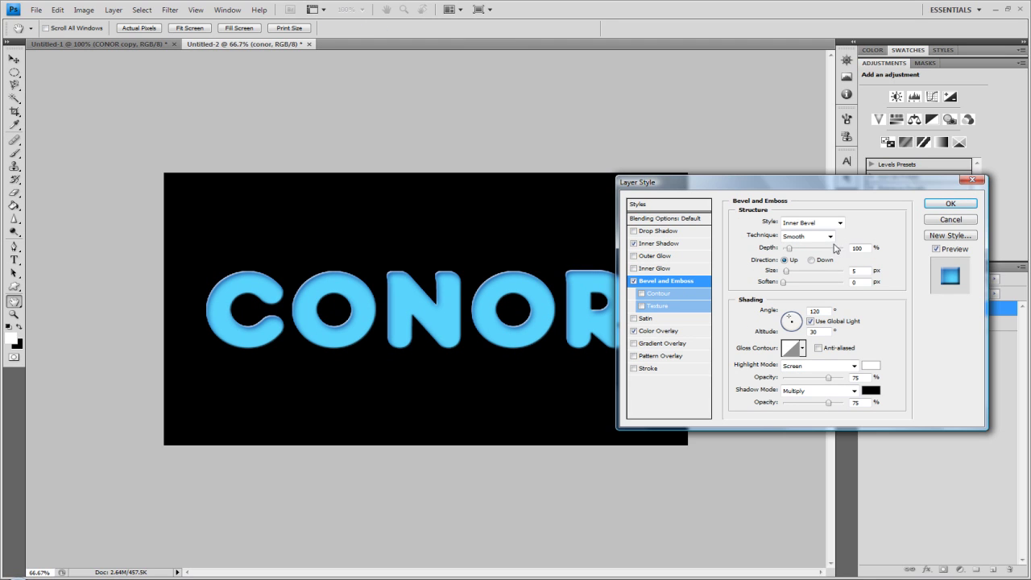
drag(868, 247, 833, 247)
text(140)
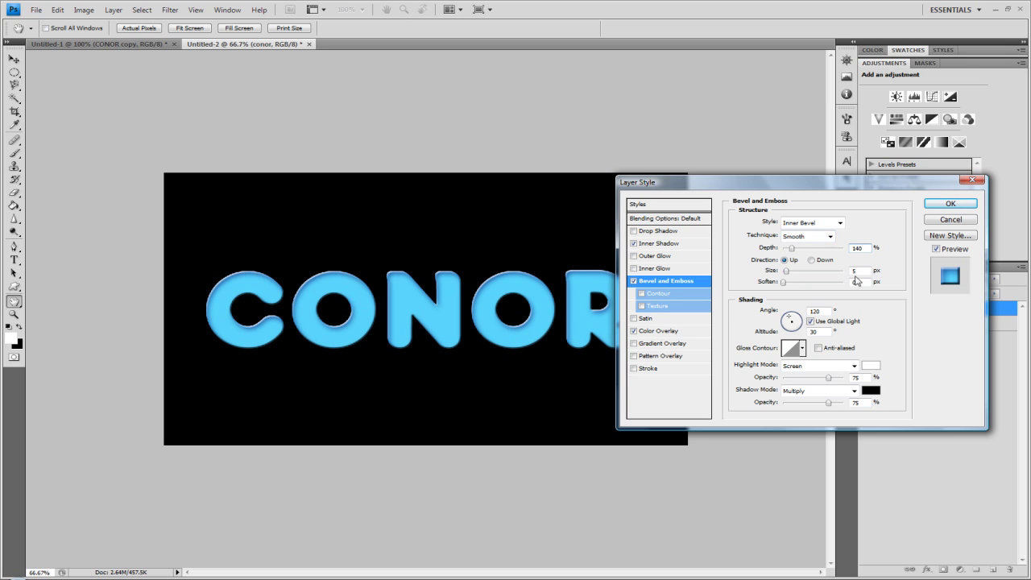
drag(861, 271, 828, 268)
text(13)
drag(788, 274, 799, 275)
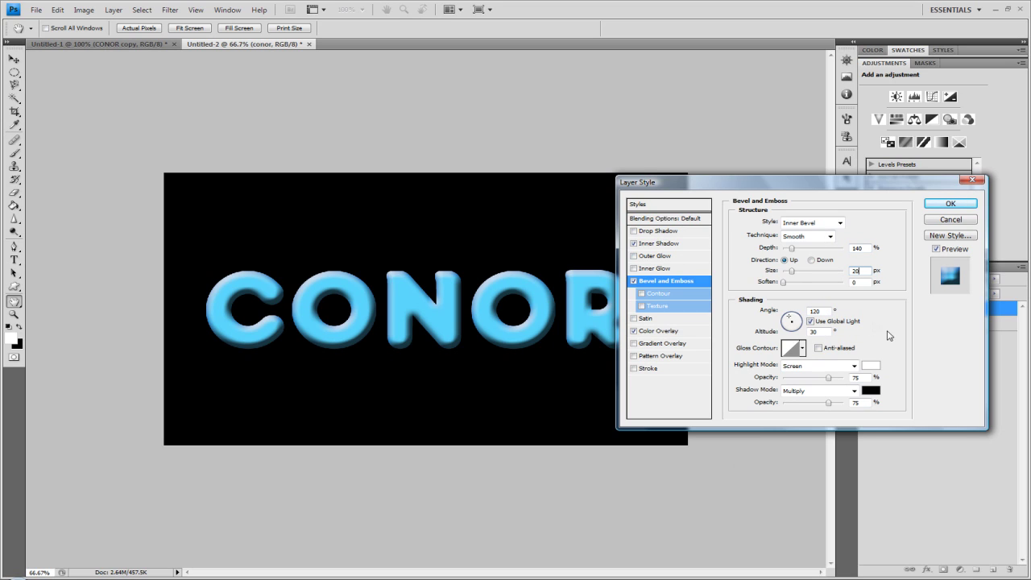
double_click(822, 331)
text(60)
Append the Contours preset set to the gloss contour list, shown as a compact list
click(802, 349)
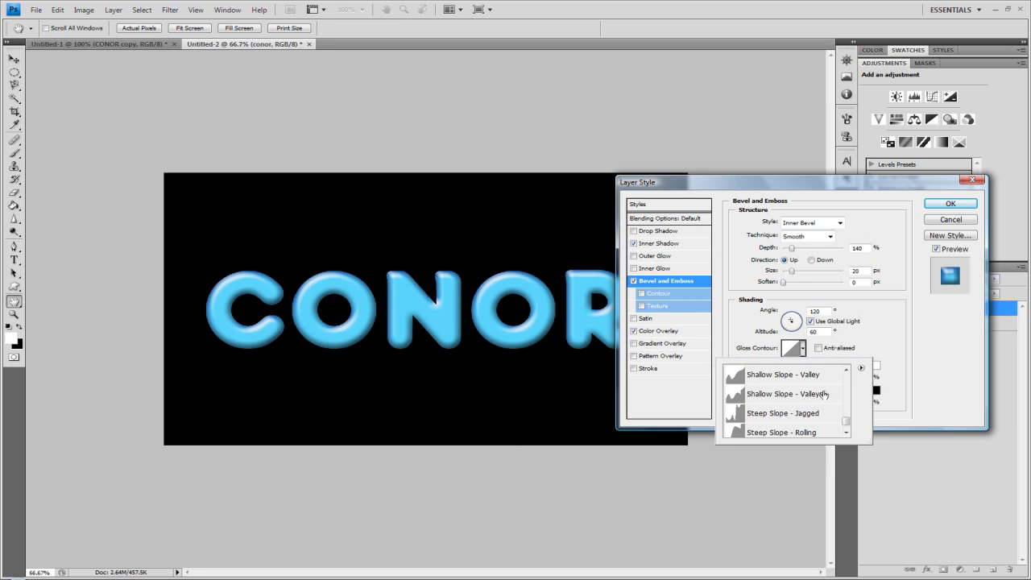
click(861, 367)
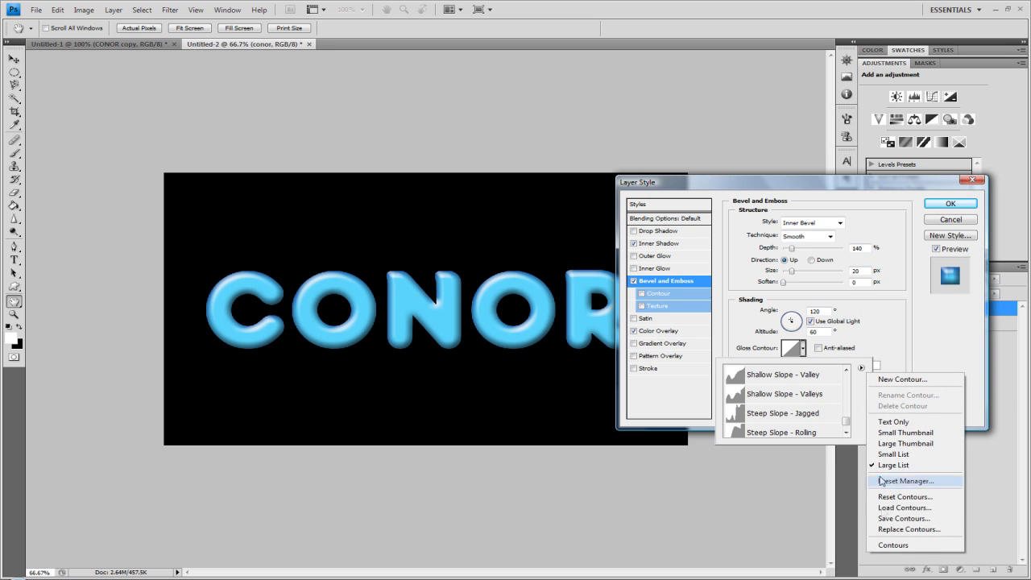
click(886, 545)
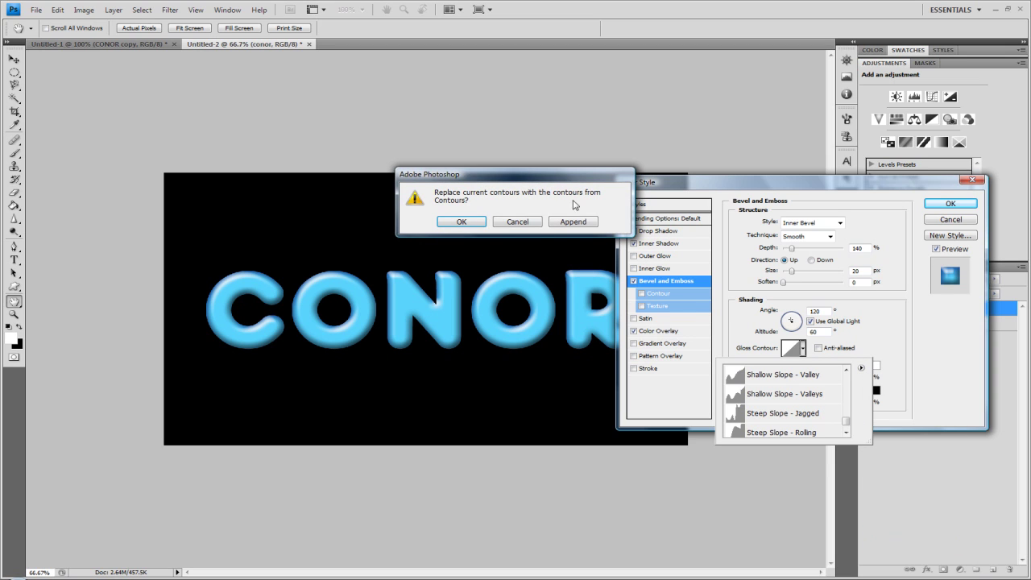
click(574, 221)
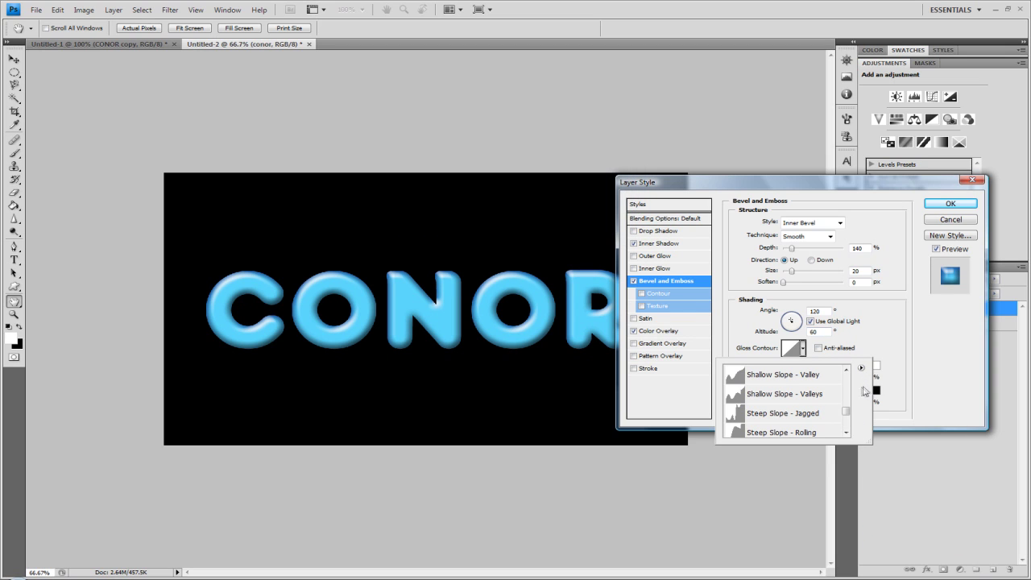
click(862, 367)
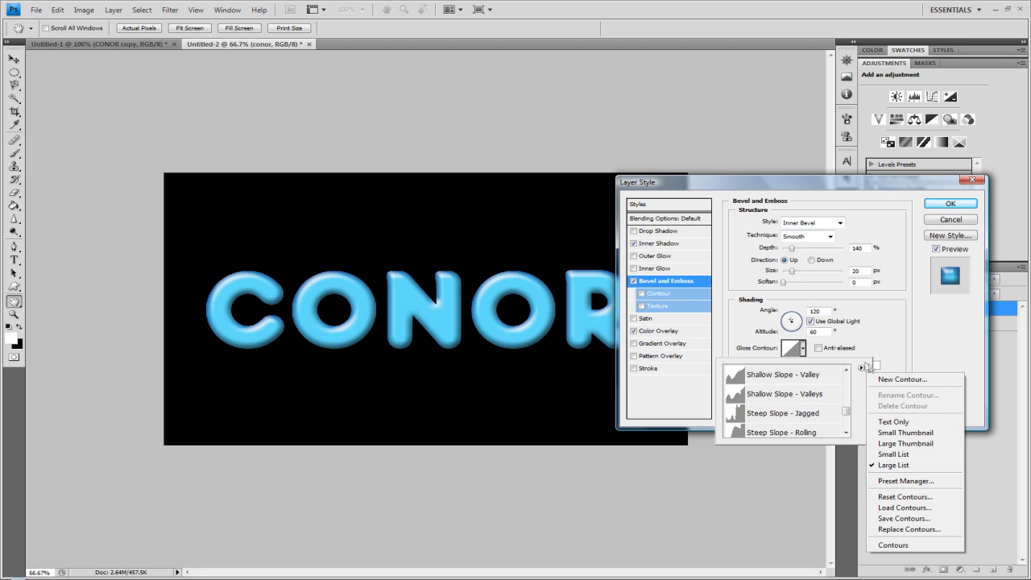
click(896, 456)
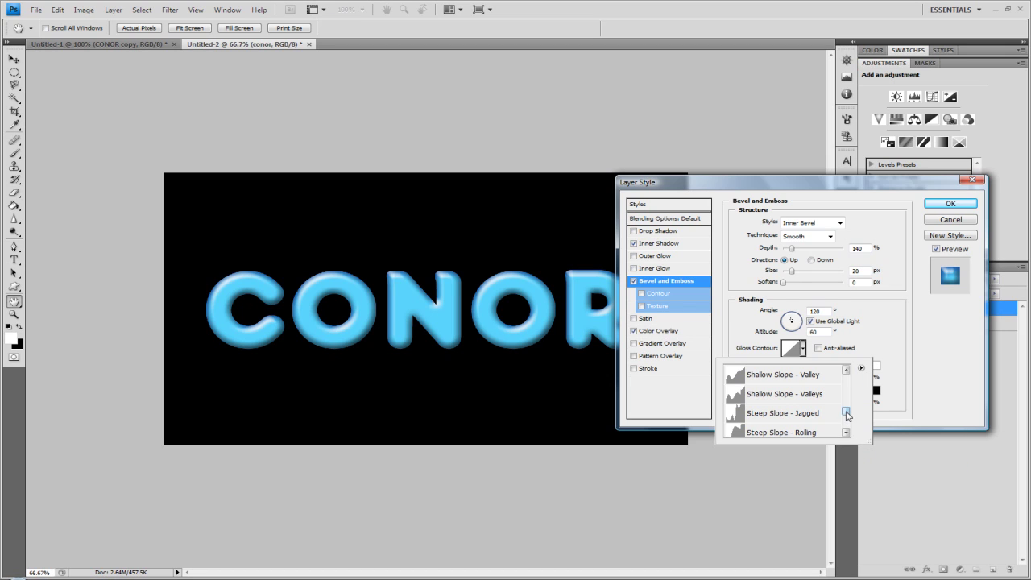
Choose Ring - Triple as the gloss contour and drag the bevel shadow opacity to 0%
mouse_move(845, 411)
mouse_down()
mouse_move(845, 371)
mouse_move(854, 407)
mouse_move(846, 398)
mouse_up()
click(797, 382)
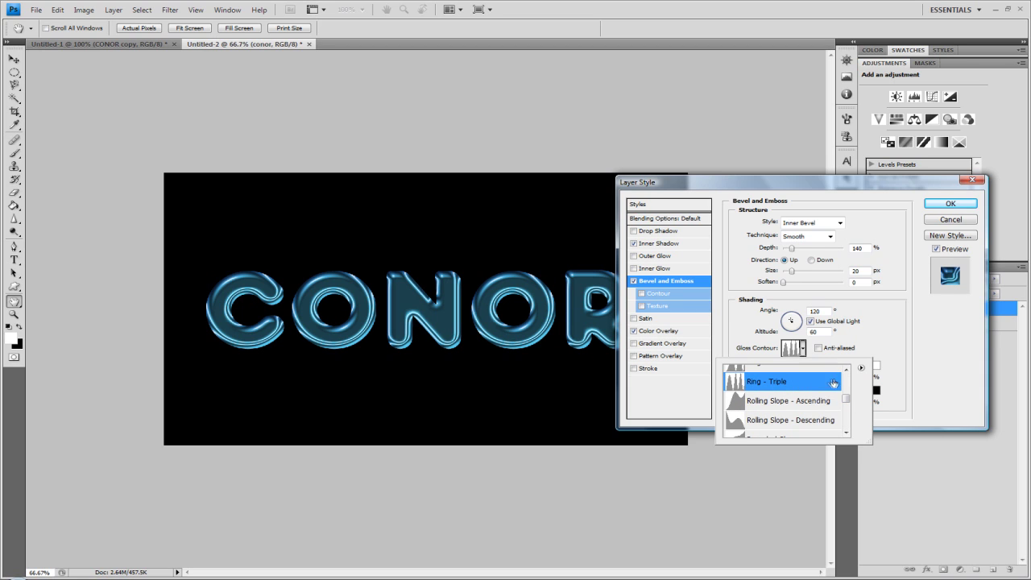
click(904, 376)
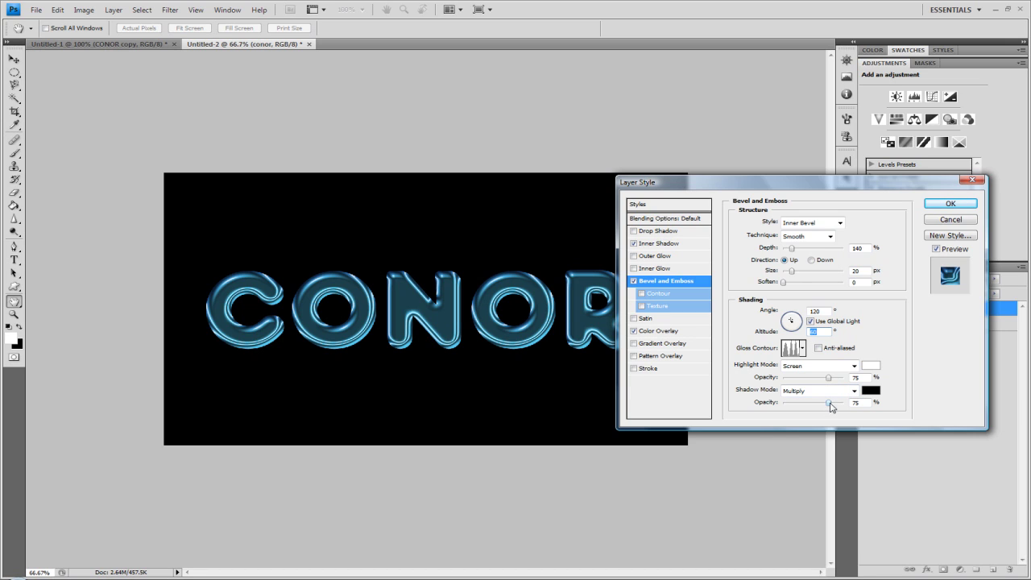
drag(830, 404, 701, 405)
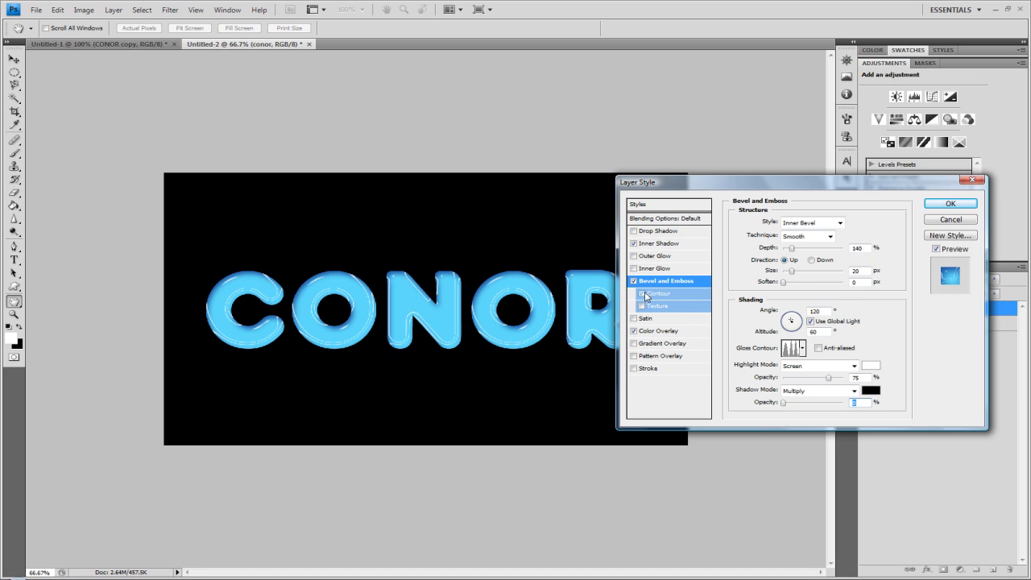
click(642, 294)
Choose the Shallow Slope - Valleys contour for the bevel's Contour option
click(656, 296)
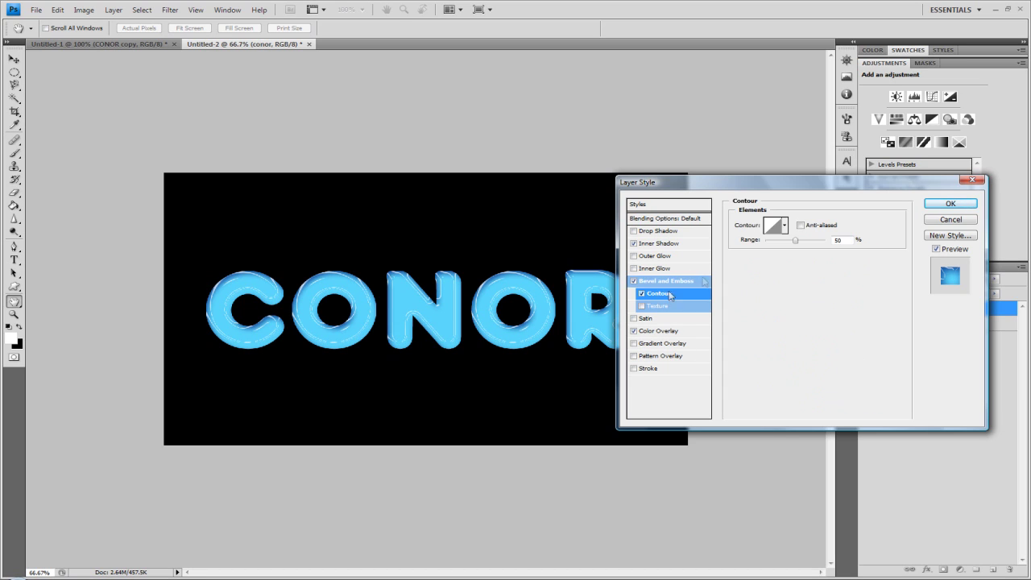
click(786, 226)
drag(829, 276, 839, 294)
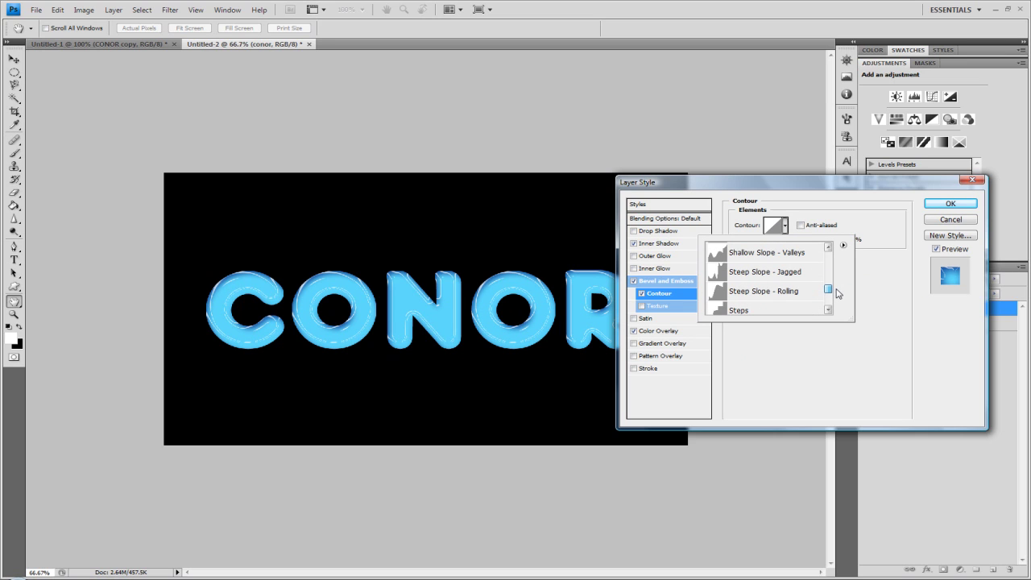
click(782, 256)
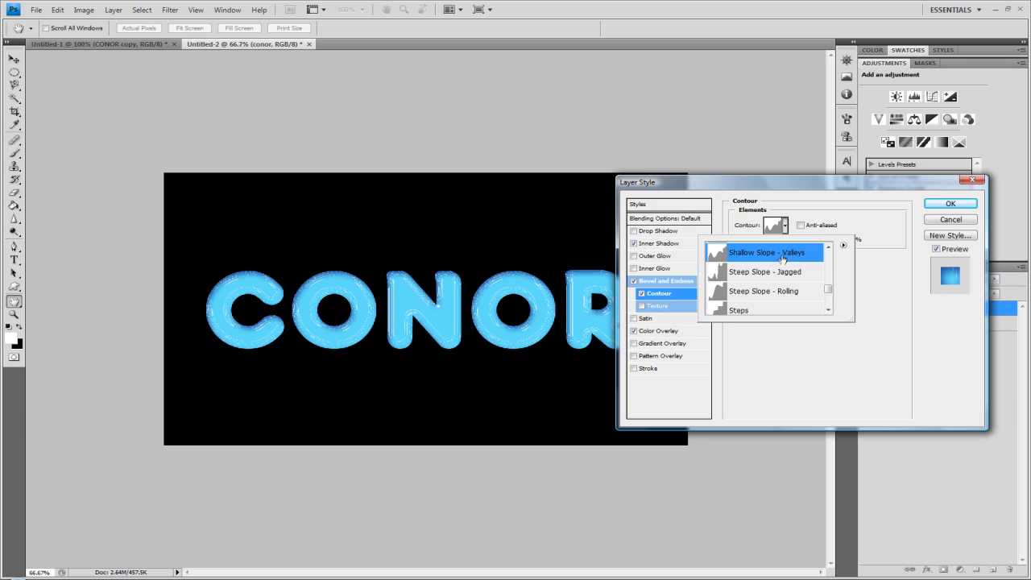
click(828, 248)
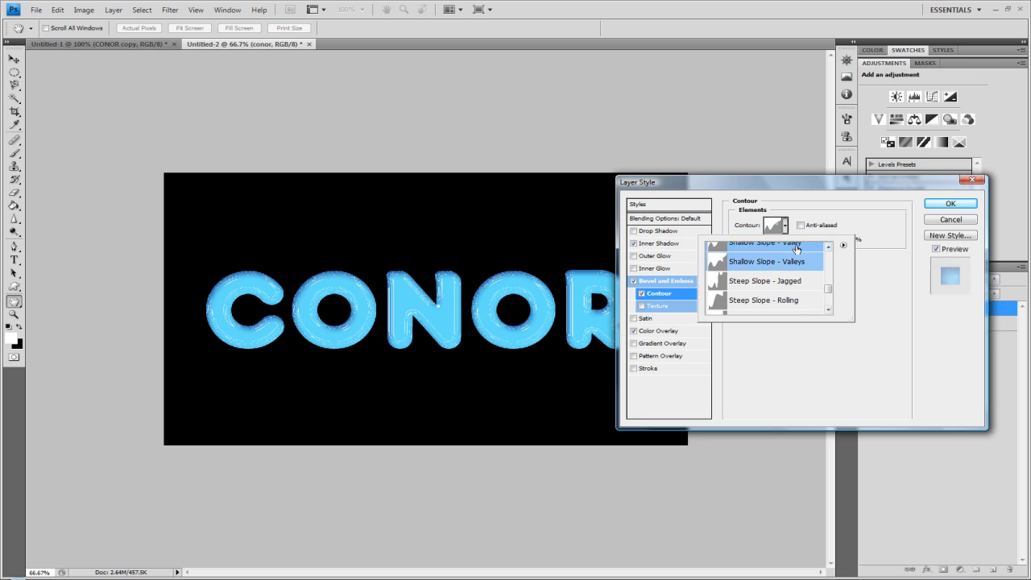
click(846, 283)
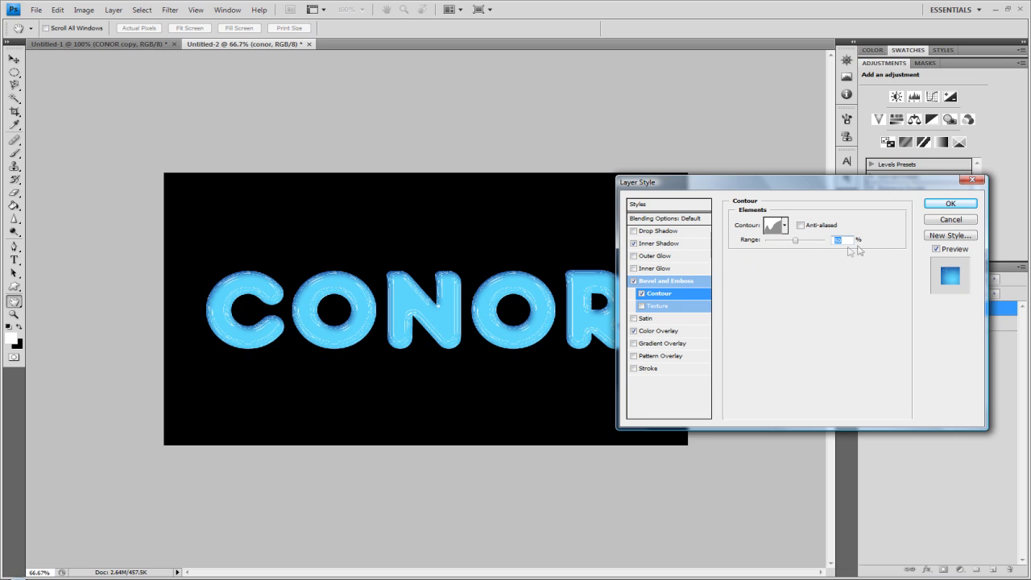
Set the contour Range to 100% with anti-aliasing and apply the layer style
key(BackSpace)
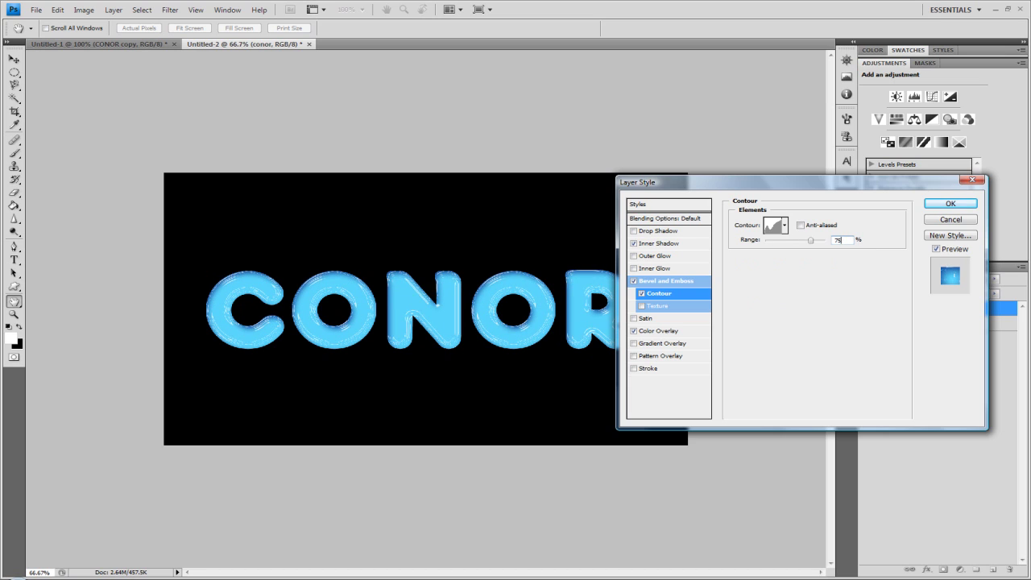
text(100)
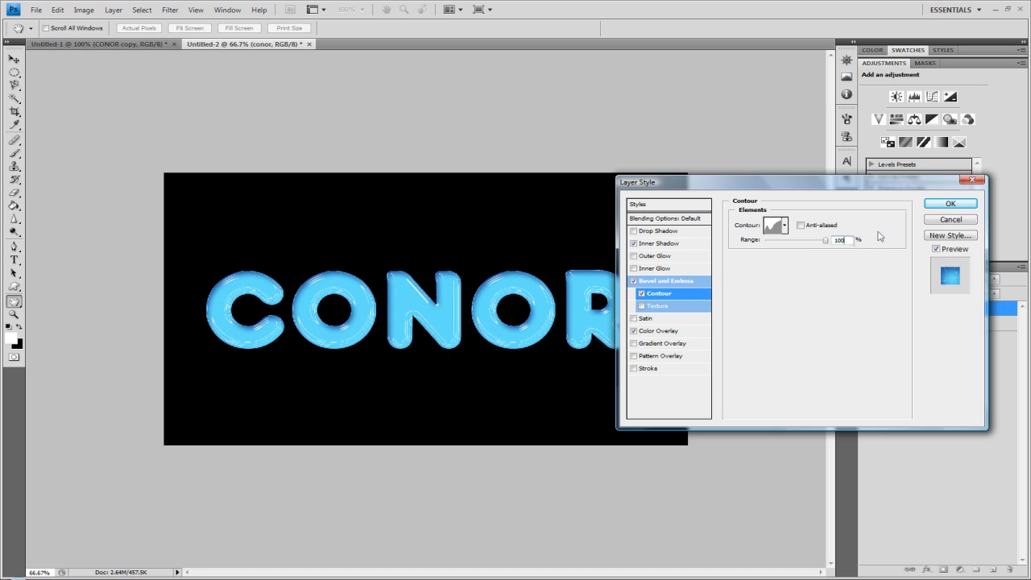
click(801, 226)
click(801, 226)
click(938, 210)
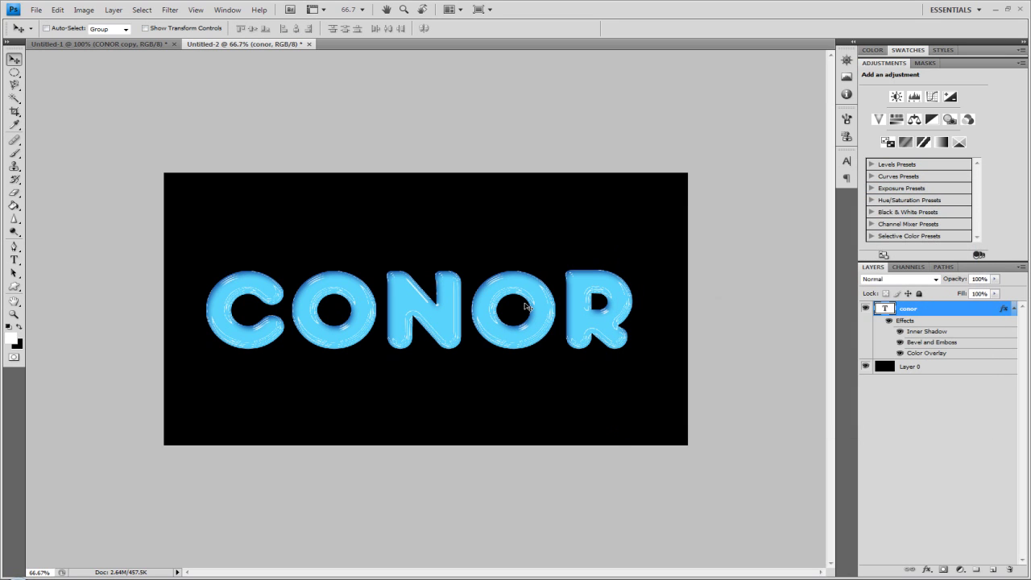
Duplicate the conor layer with Ctrl+J, move the original above it, and select conor copy
click(1013, 309)
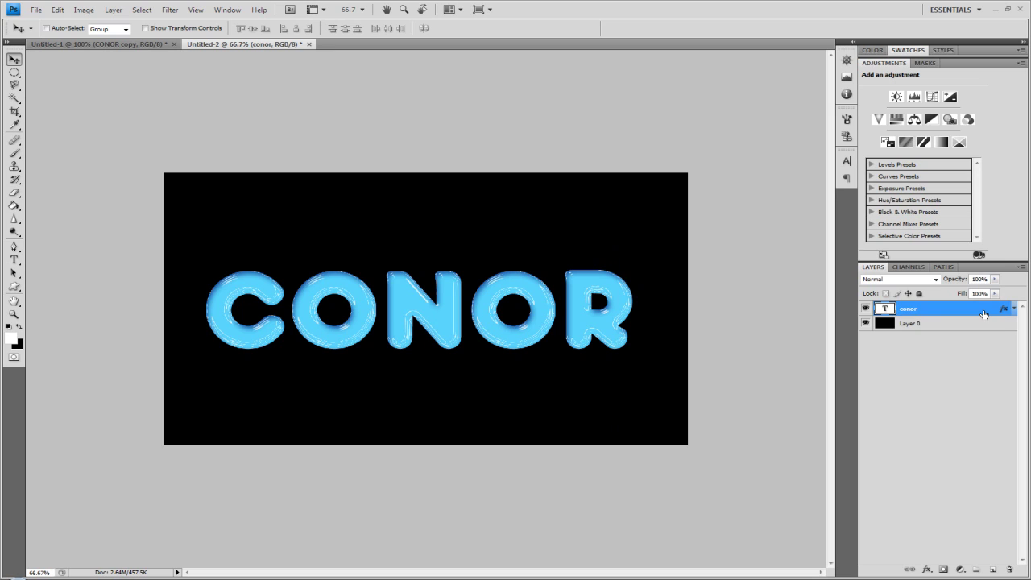
key(ctrl+j)
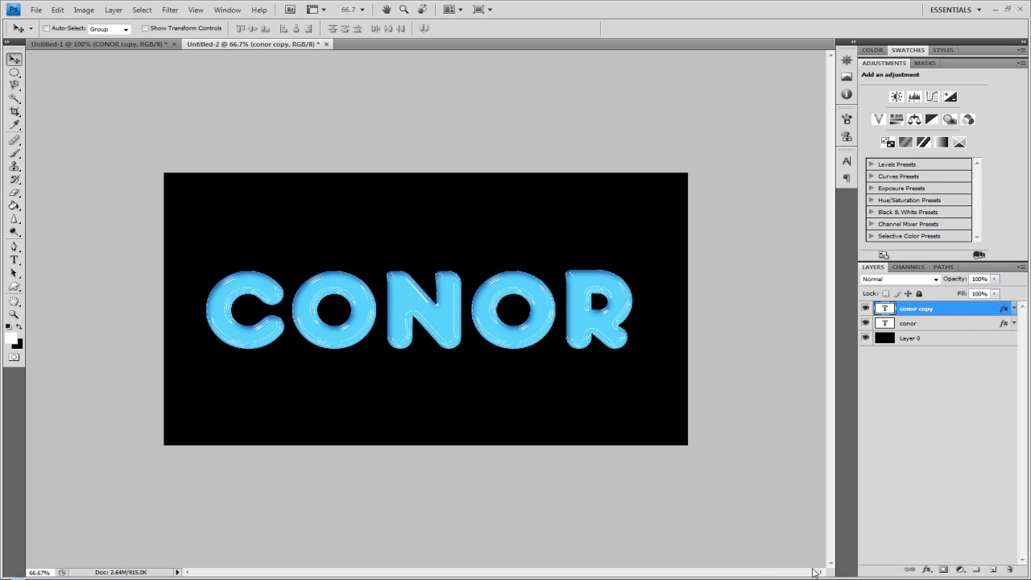
drag(947, 323, 966, 311)
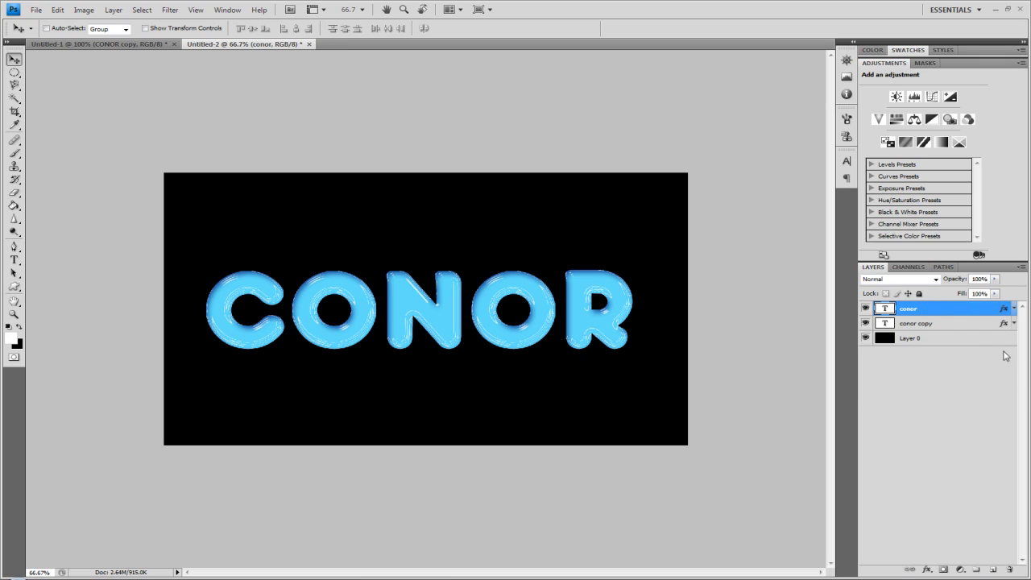
click(961, 320)
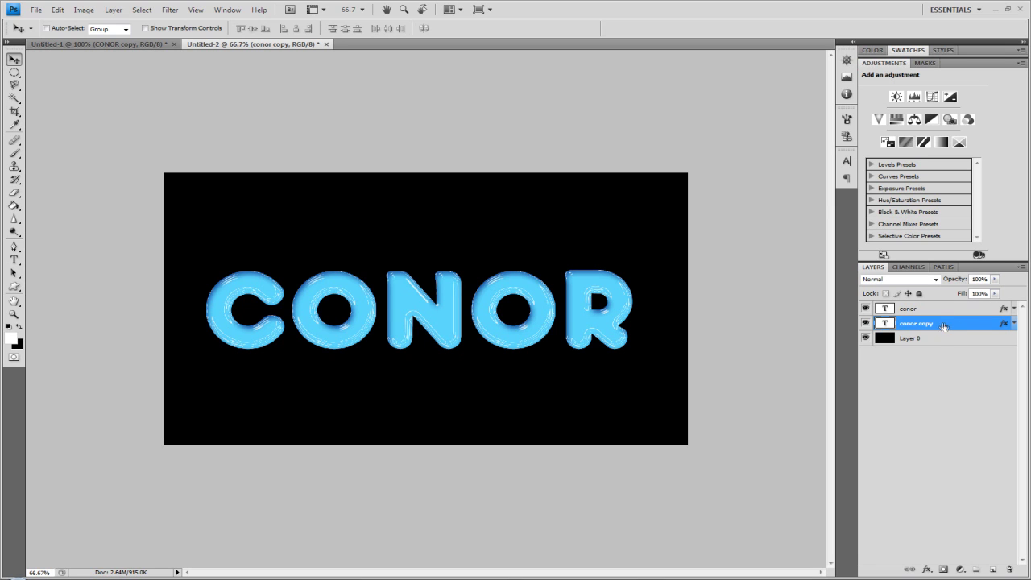
Give conor copy a 6 px Stroke coloured blue 2b74b9 in its layer style
double_click(947, 324)
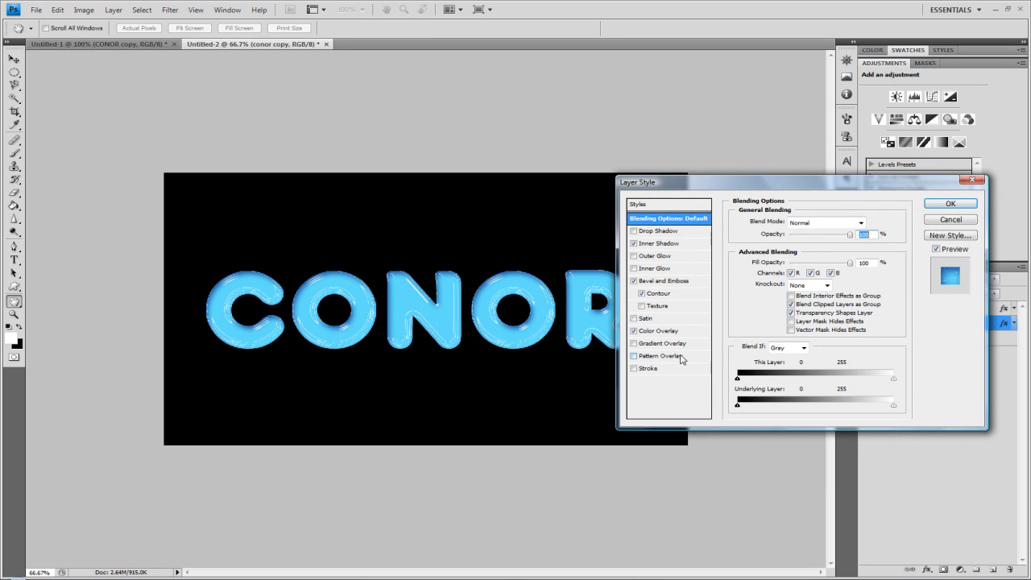
click(635, 371)
click(647, 369)
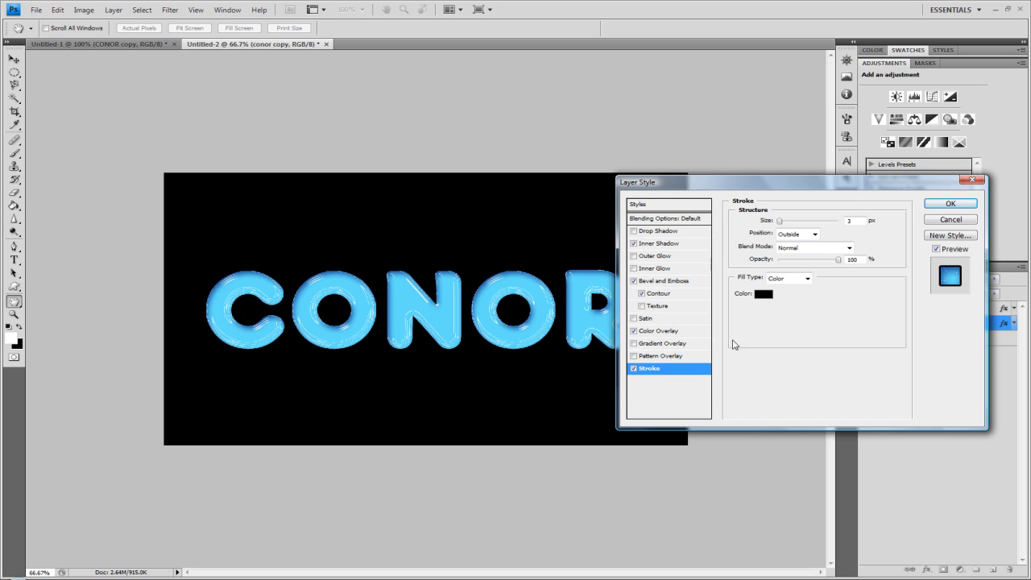
key(Up)
key(Up)
key(Up)
click(763, 294)
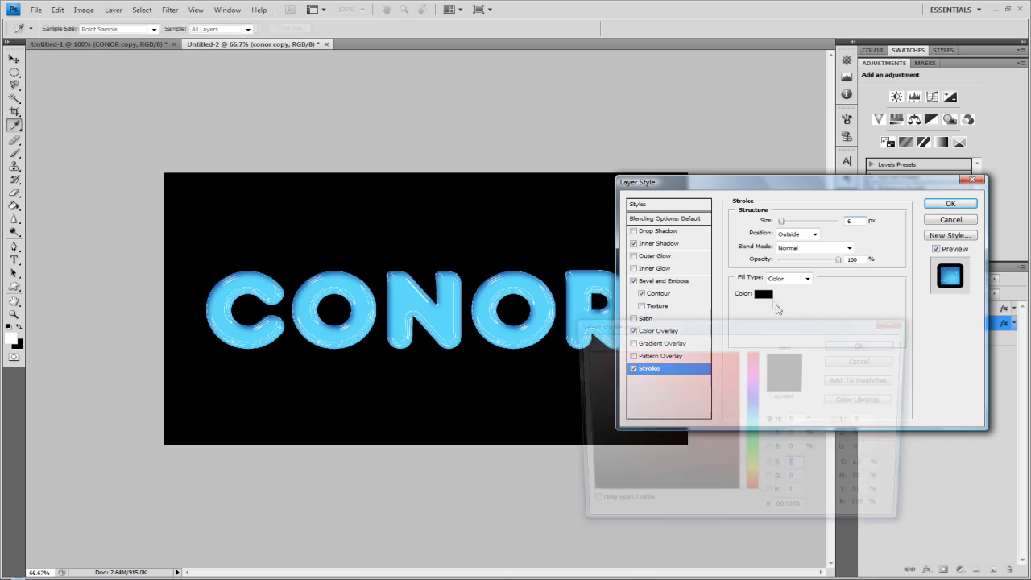
click(754, 408)
click(725, 375)
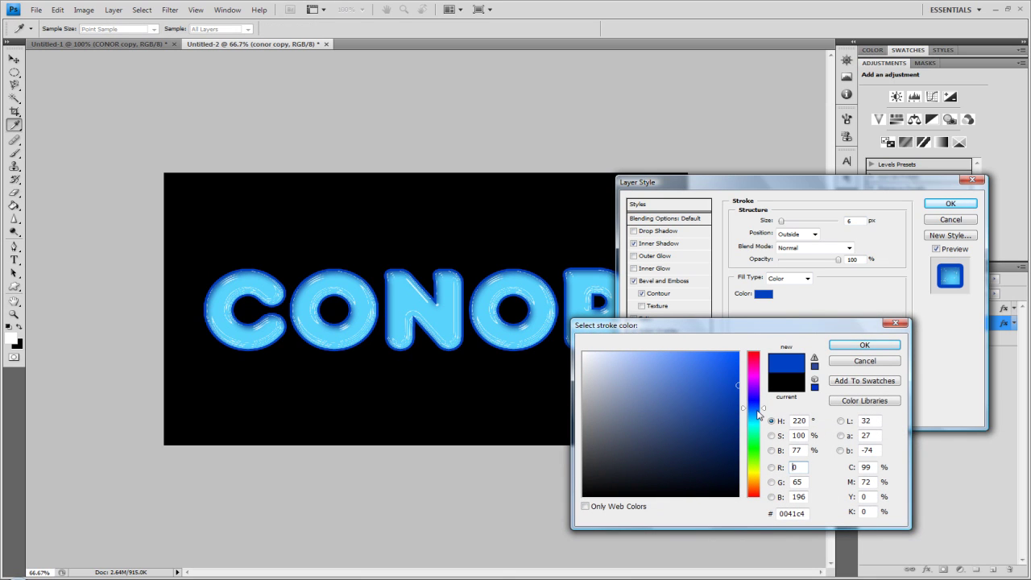
click(757, 414)
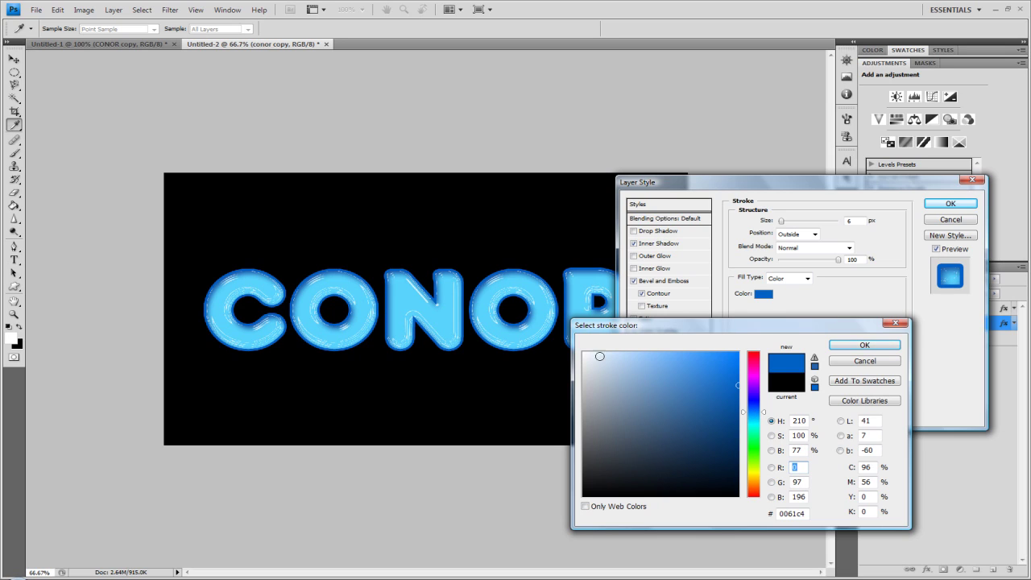
click(474, 305)
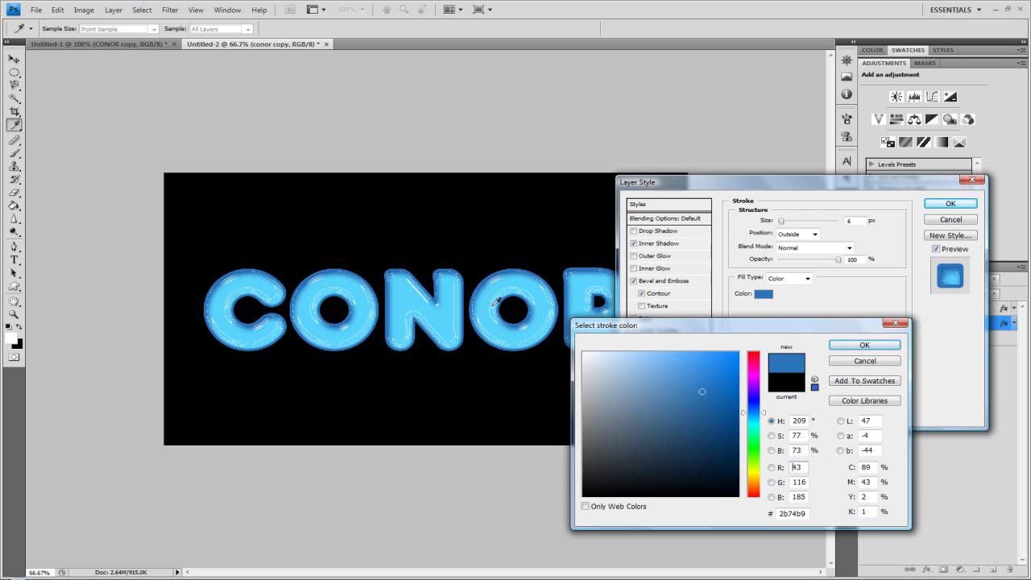
click(863, 345)
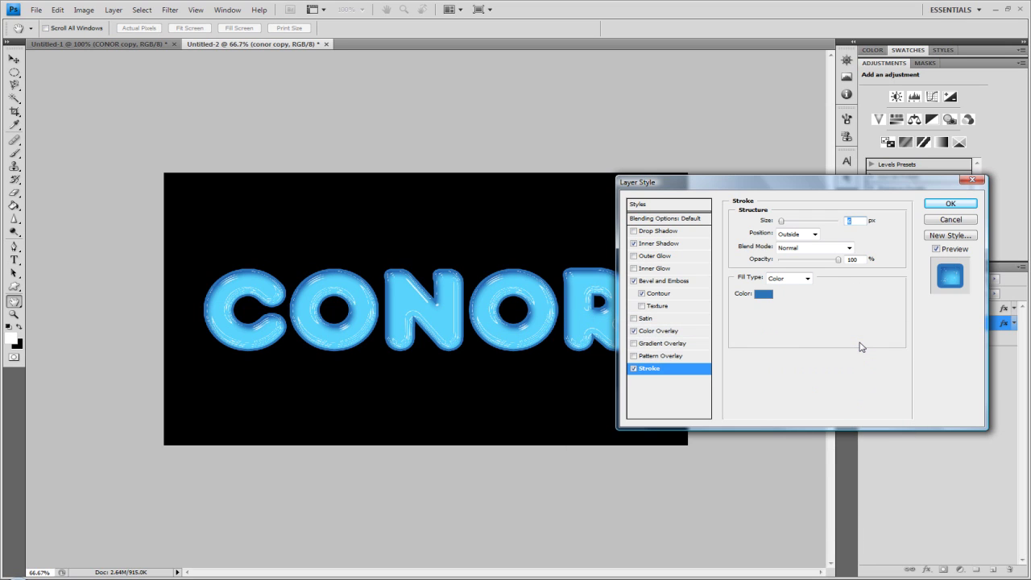
Set conor copy's bevel to Stroke Emboss with a Shallow Slope - Valley gloss contour and 40% depth
click(662, 281)
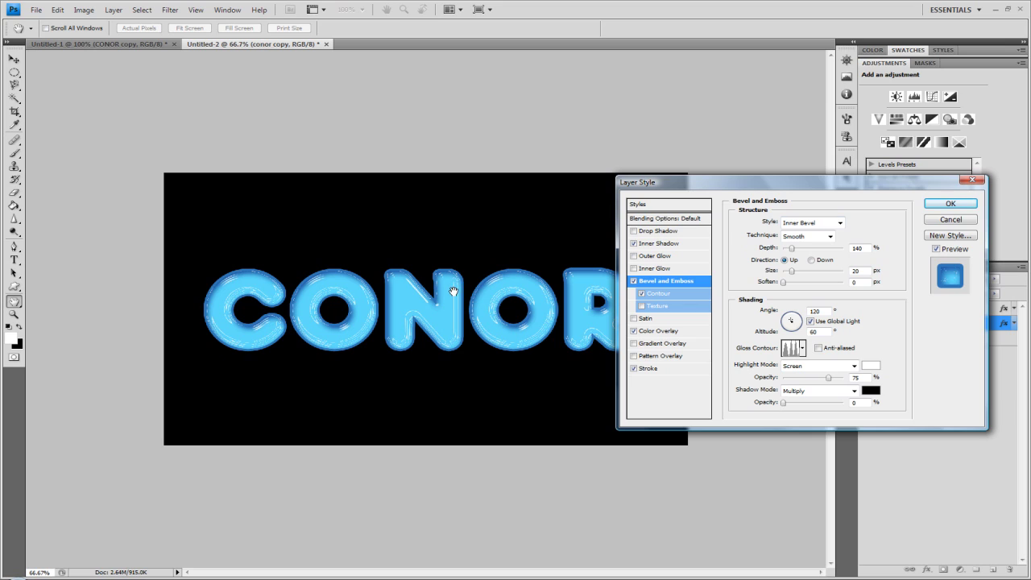
click(802, 224)
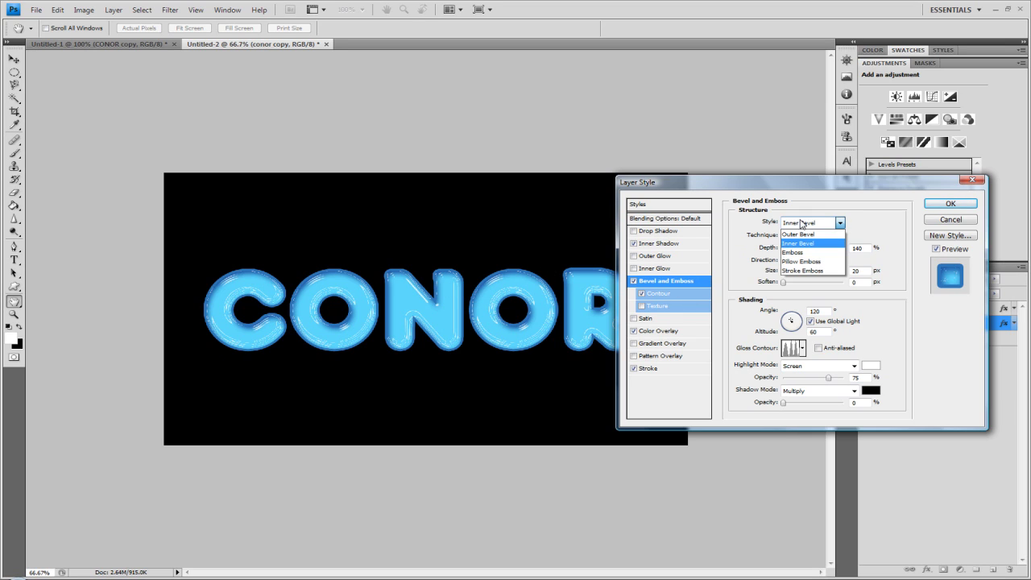
click(797, 272)
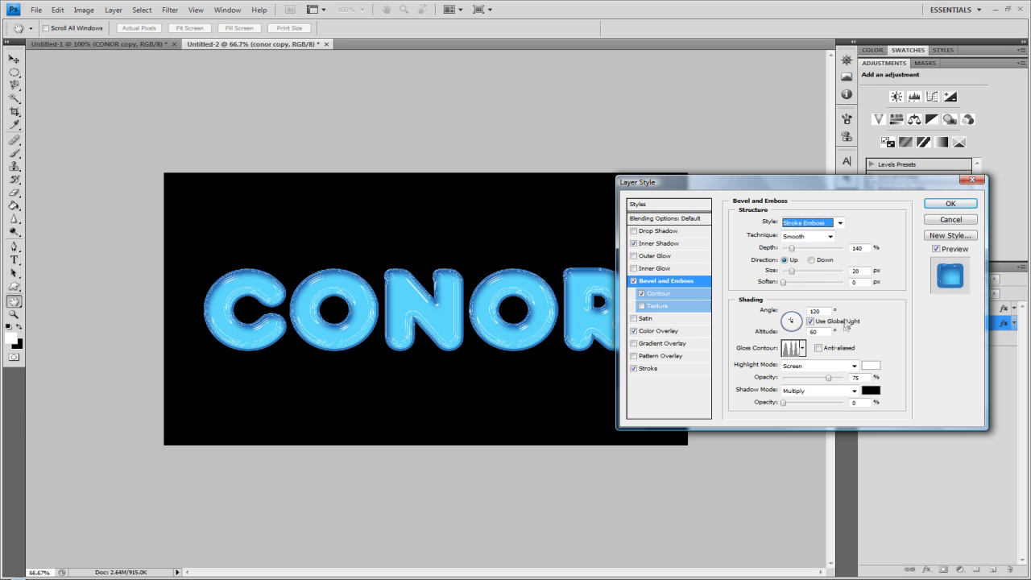
click(803, 346)
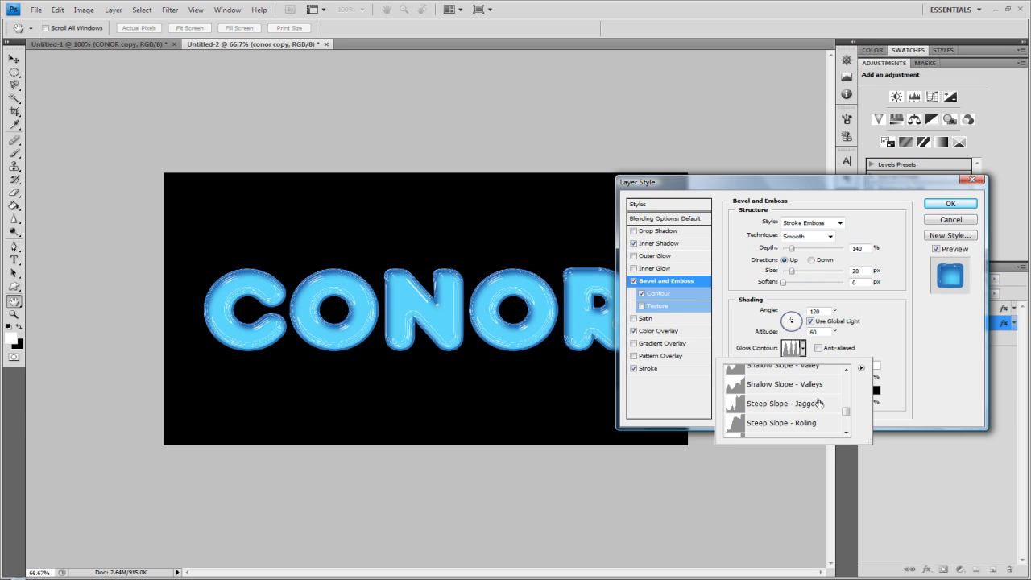
click(813, 371)
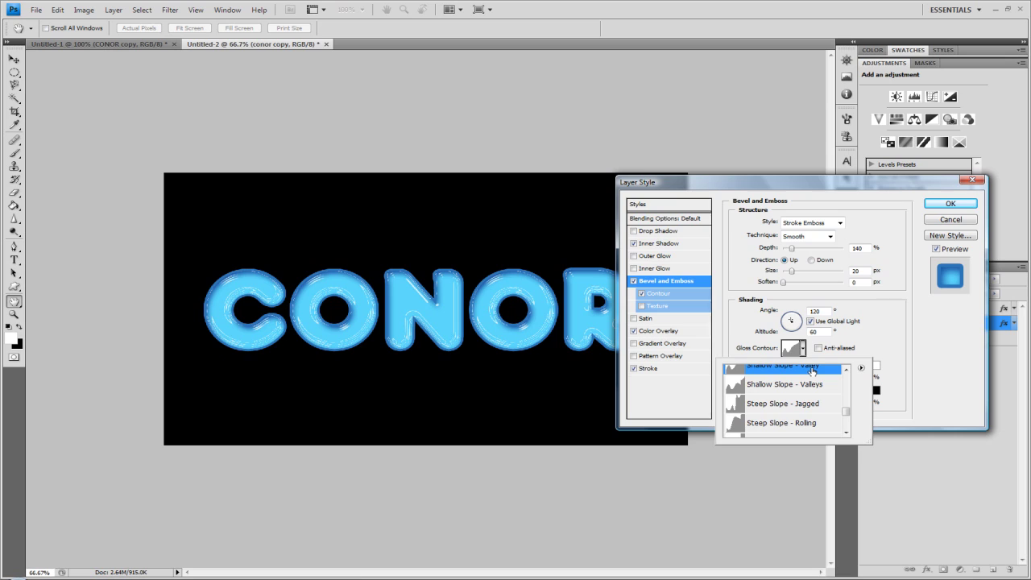
click(921, 342)
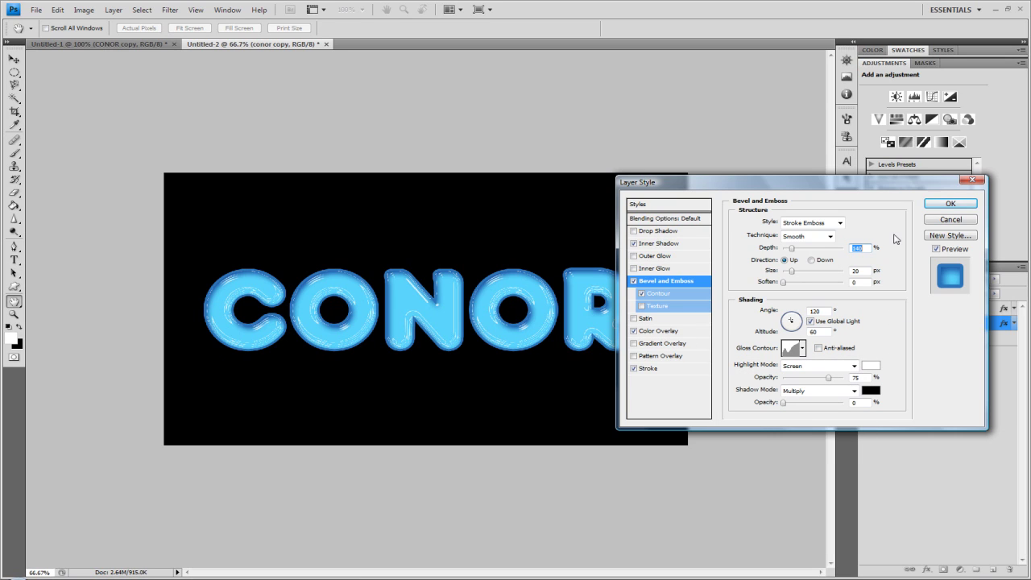
text(40)
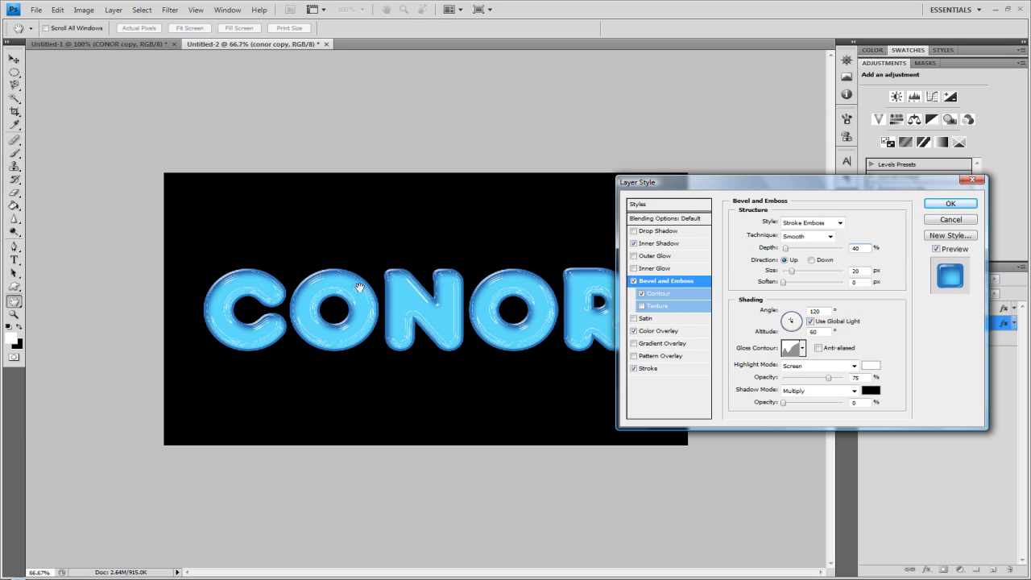
click(963, 206)
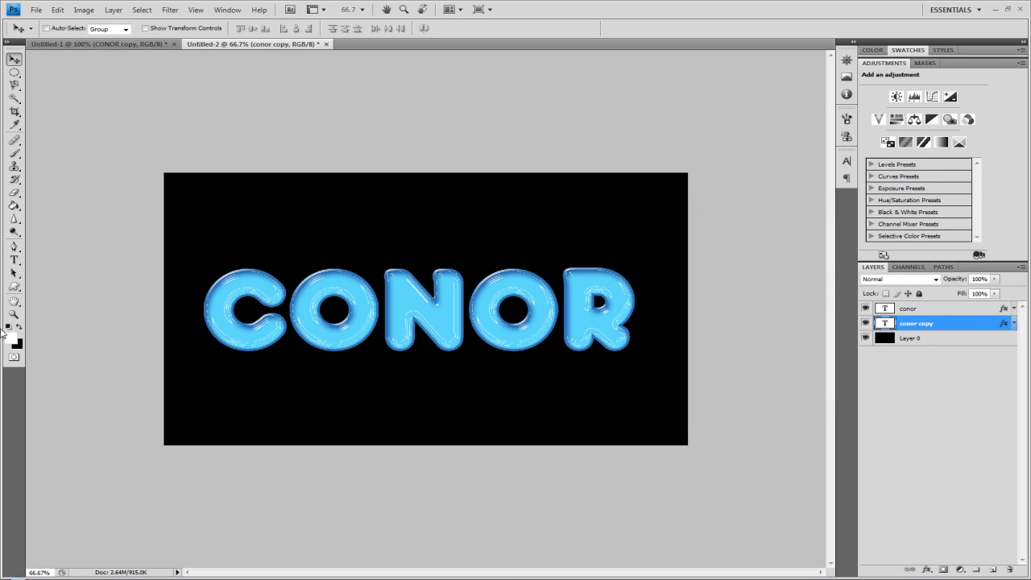
View the CONOR text at 100% using the Zoom tool's Actual Pixels option
key(z)
right_click(484, 274)
click(492, 287)
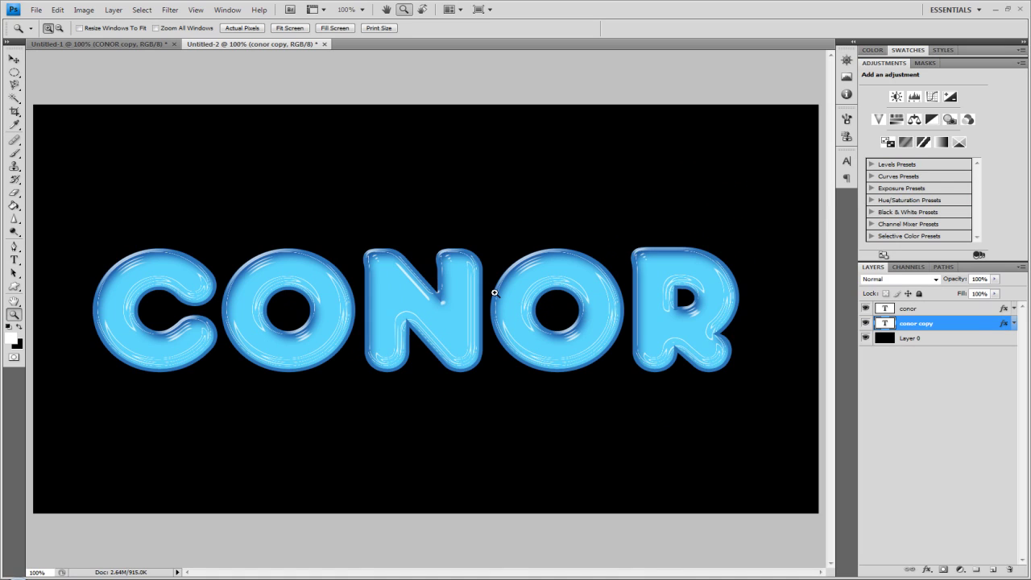
Adjust the Bevel and Emboss size on the conor copy layer, then select the top conor layer
click(918, 311)
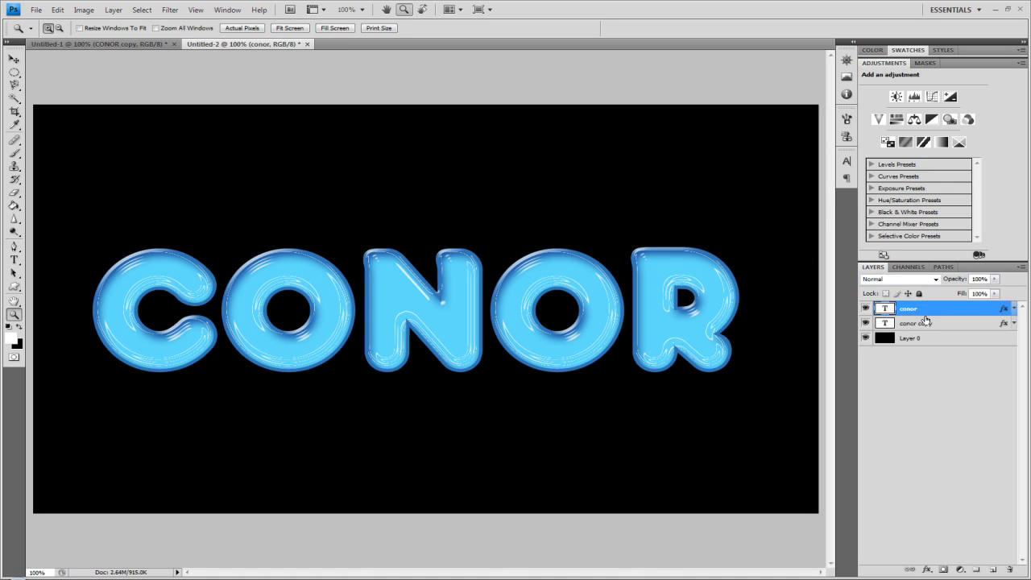
click(935, 323)
double_click(971, 323)
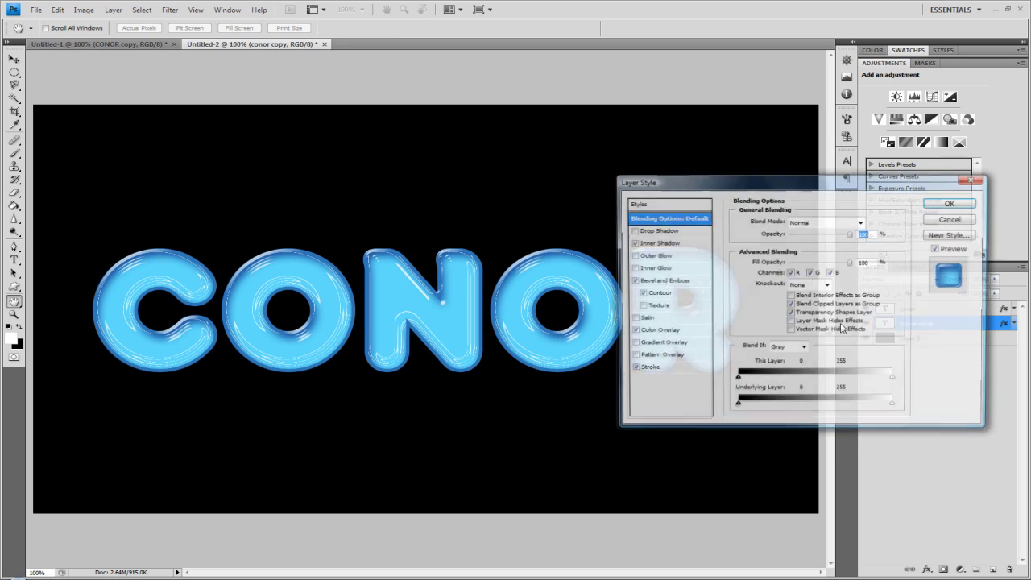
click(698, 282)
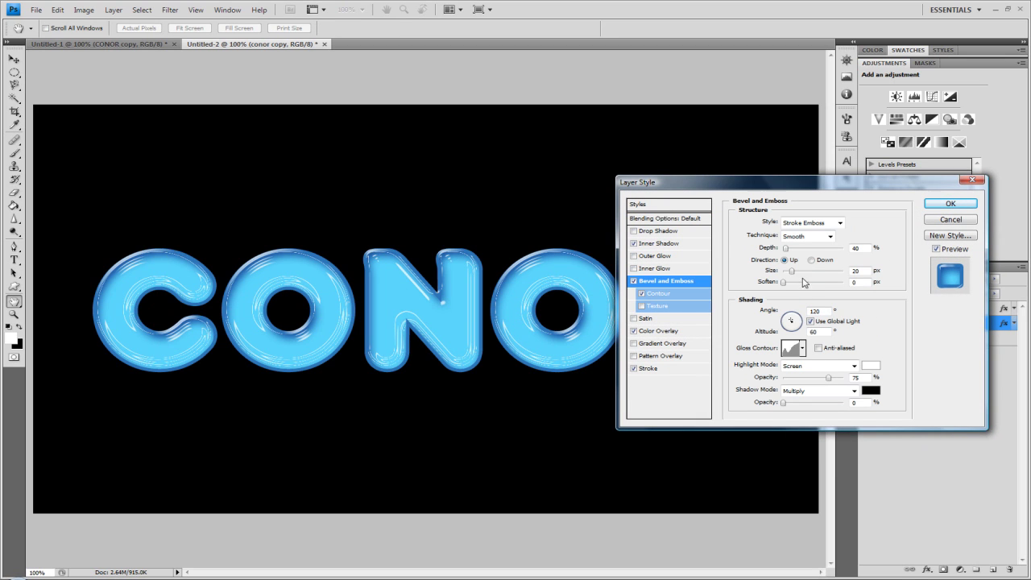
mouse_move(792, 272)
mouse_down()
mouse_move(828, 276)
mouse_move(780, 277)
mouse_up()
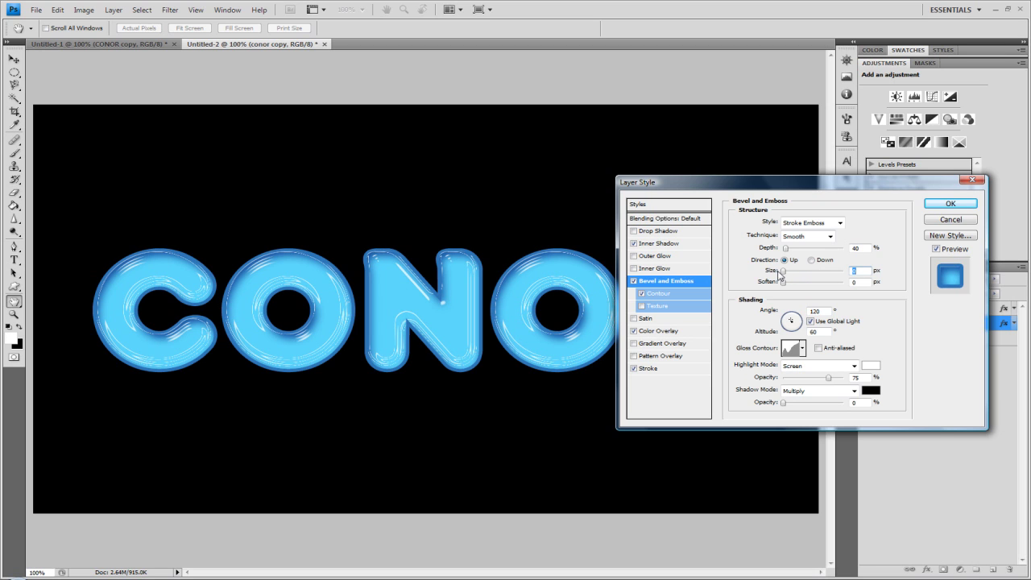
click(946, 205)
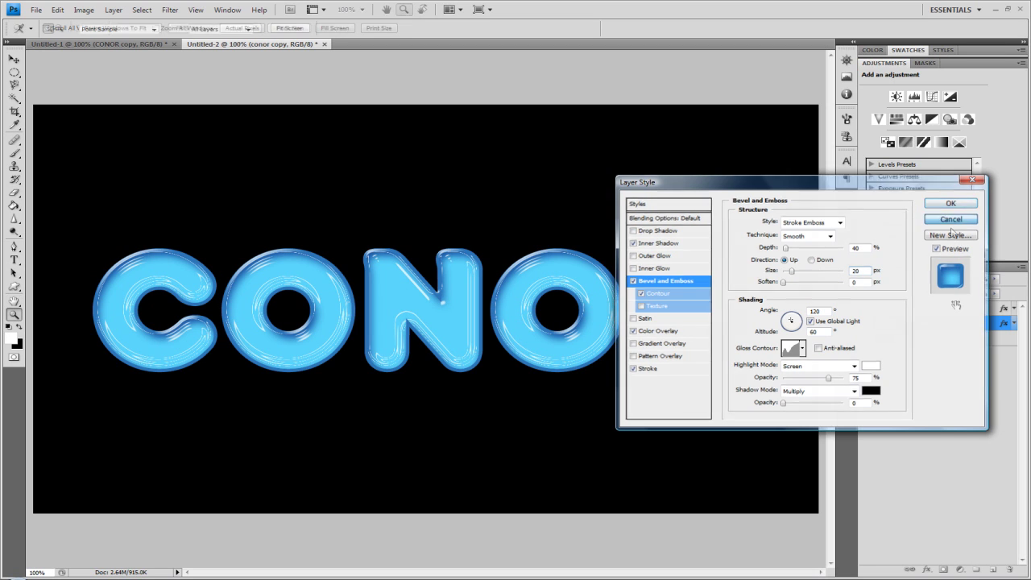
click(953, 311)
Set the top conor layer's bevel to Depth 52%, Size 18 px, Highlight 100%, Shadow 3%
double_click(971, 311)
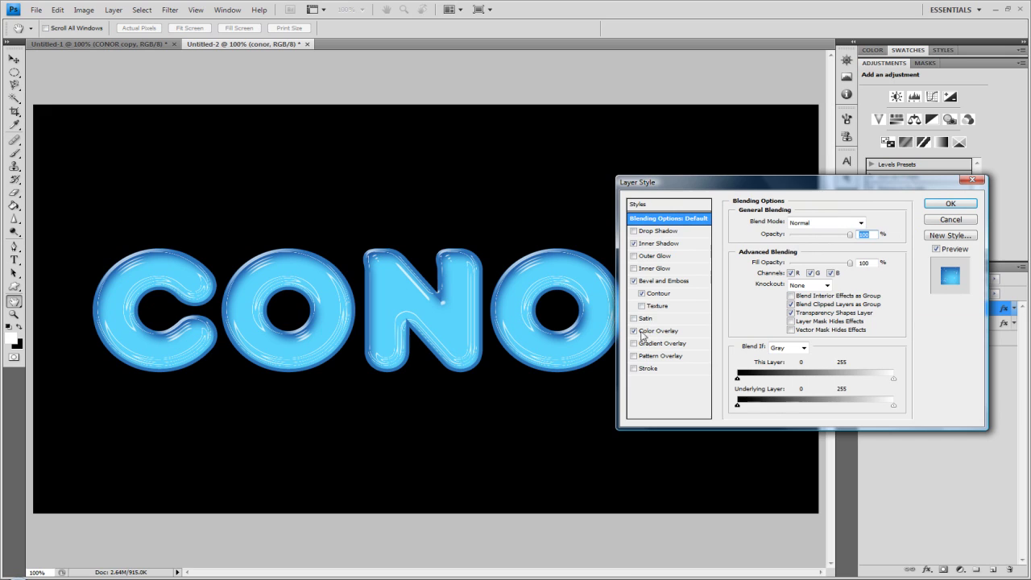
click(667, 281)
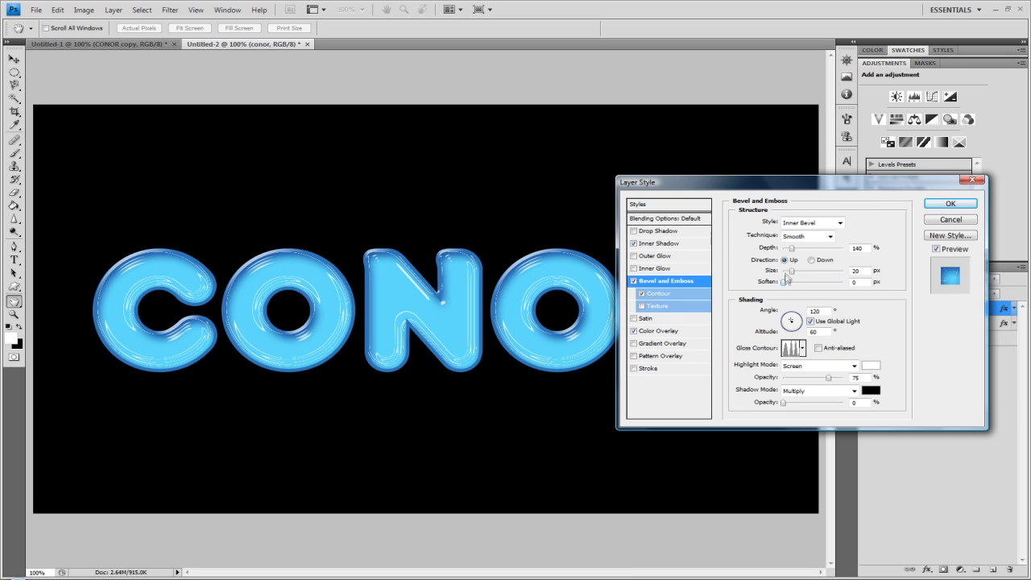
mouse_move(794, 273)
mouse_down()
mouse_move(787, 280)
mouse_move(797, 249)
mouse_move(812, 252)
mouse_move(788, 259)
mouse_up()
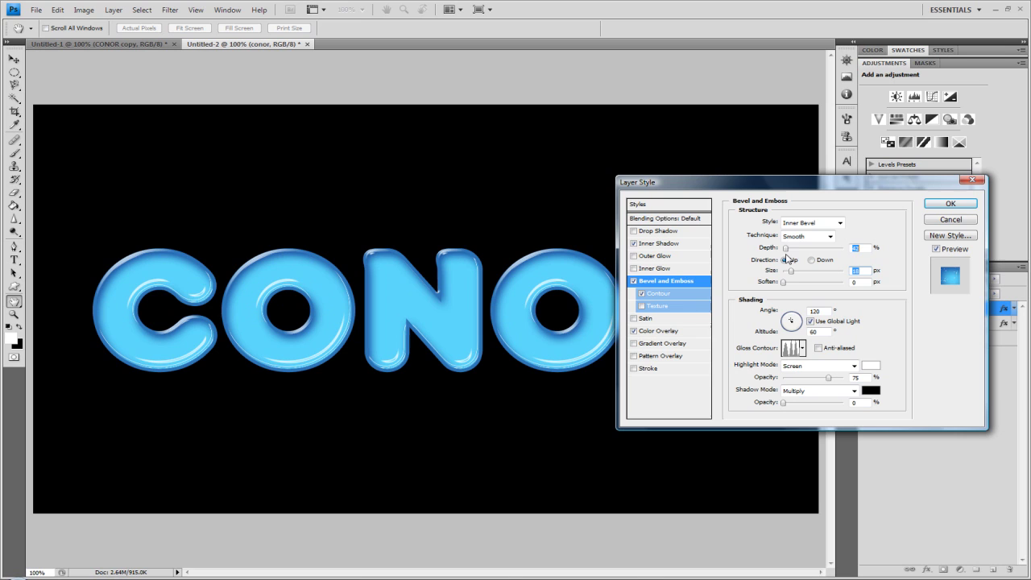
drag(787, 258, 787, 261)
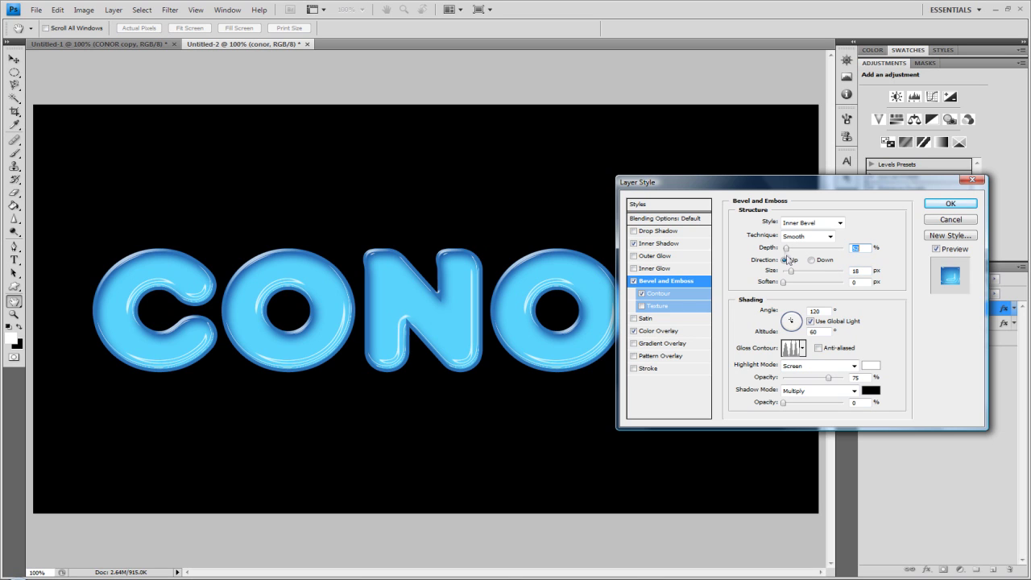
drag(743, 184, 684, 242)
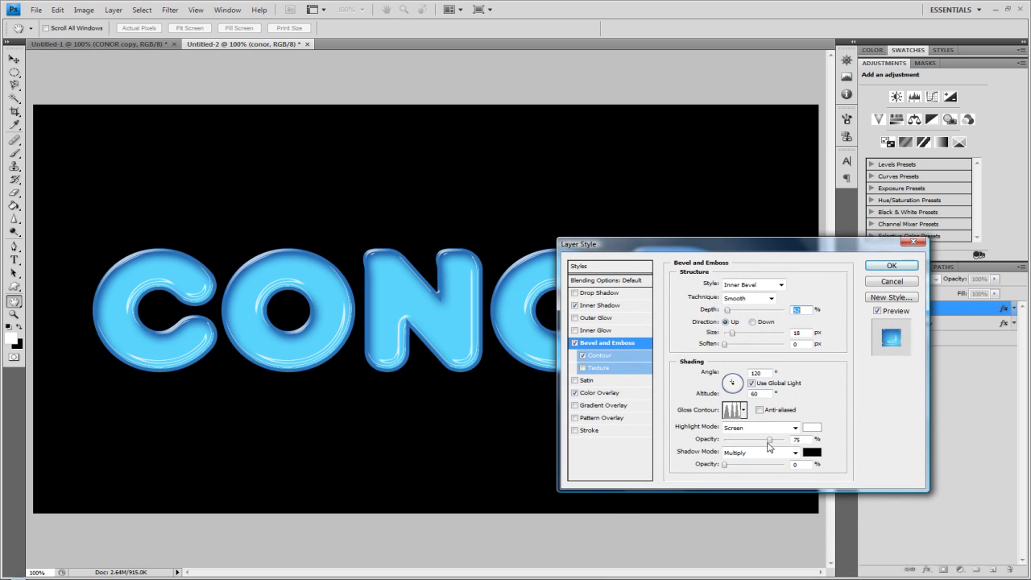
drag(770, 440, 963, 435)
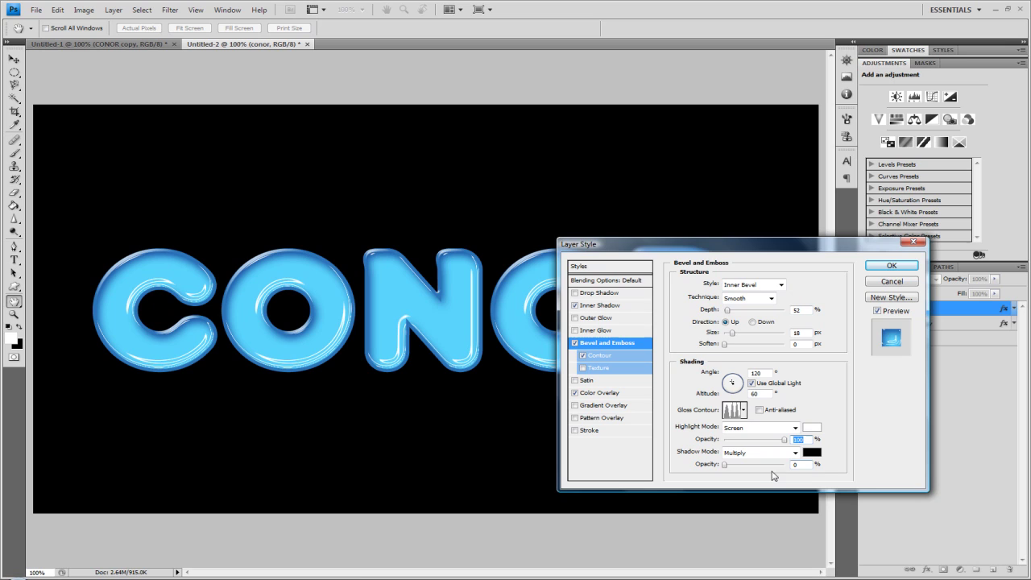
mouse_move(724, 466)
mouse_down()
mouse_move(744, 469)
mouse_move(725, 470)
mouse_up()
click(887, 266)
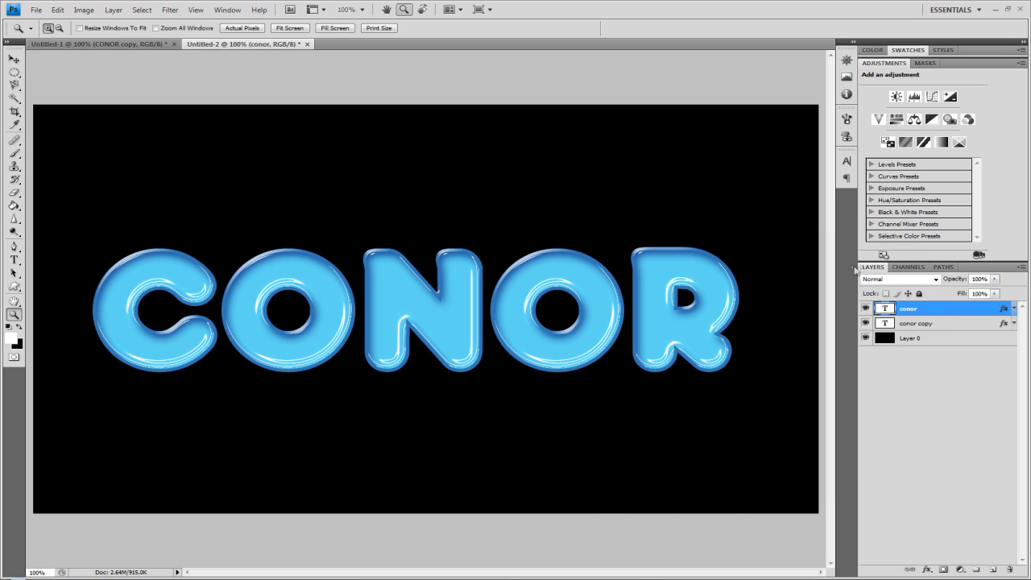
click(129, 45)
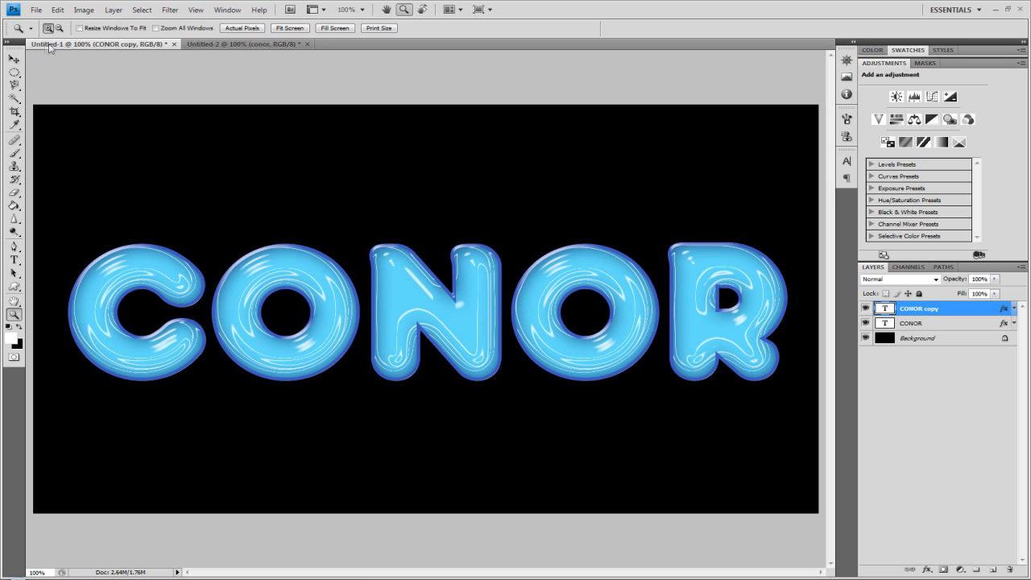
click(258, 45)
double_click(954, 309)
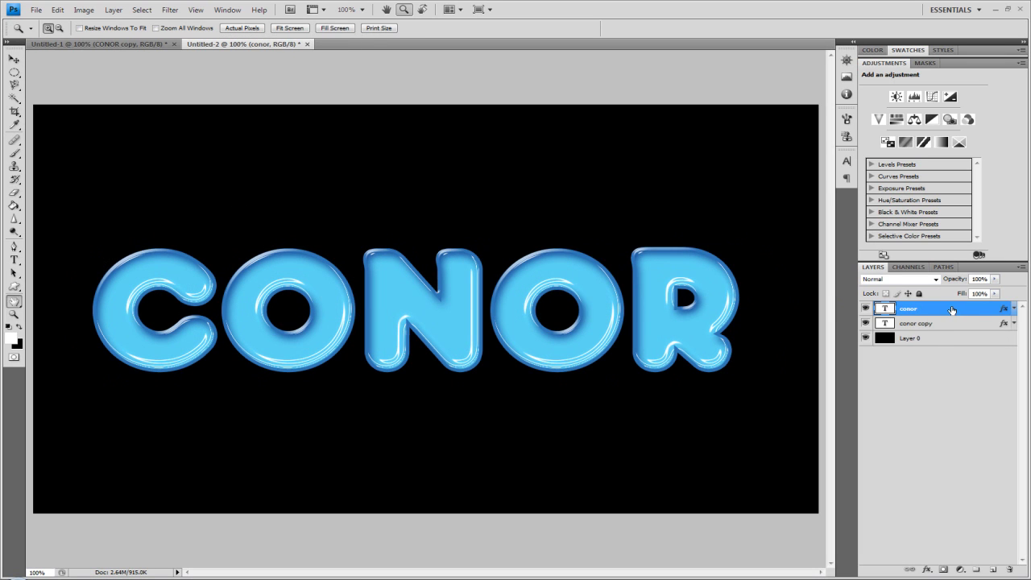
click(614, 343)
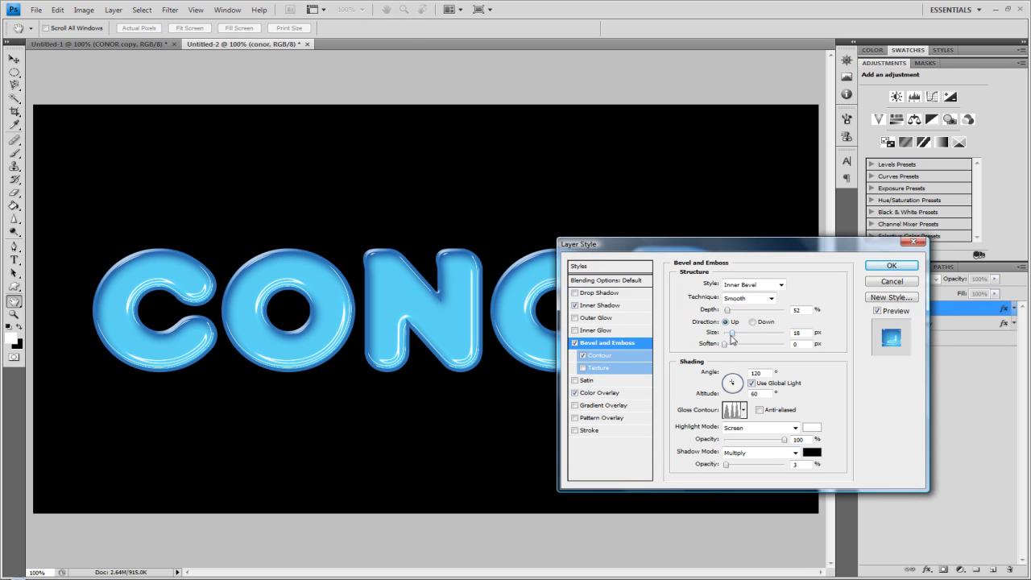
mouse_move(742, 339)
mouse_down()
mouse_move(714, 340)
mouse_move(729, 340)
mouse_up()
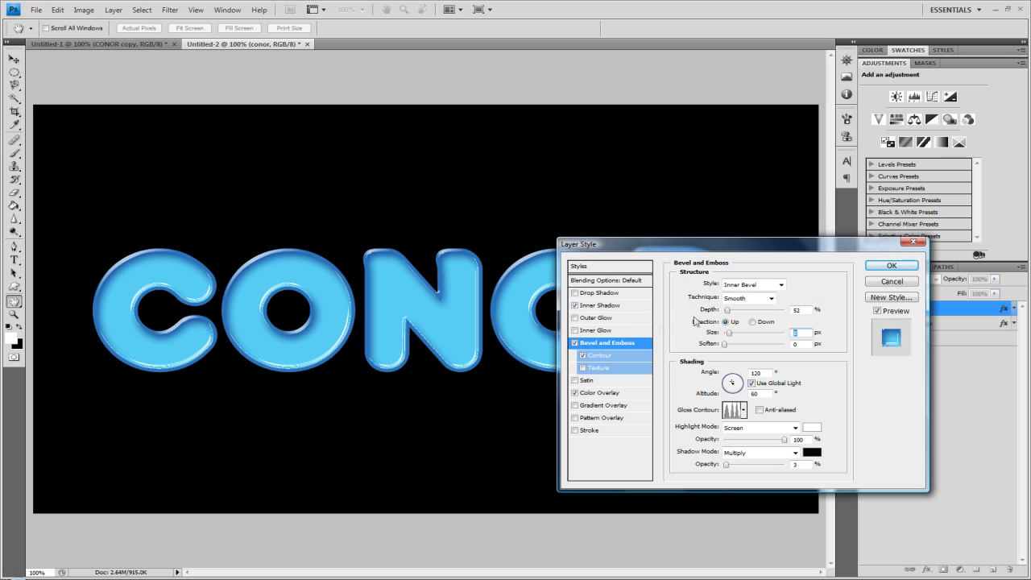
click(890, 266)
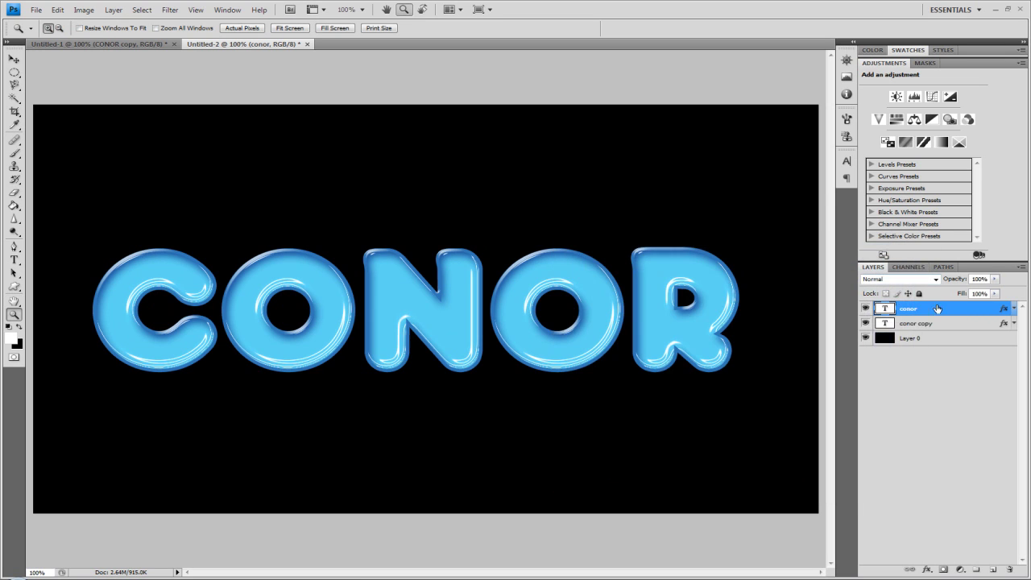
double_click(937, 311)
click(604, 342)
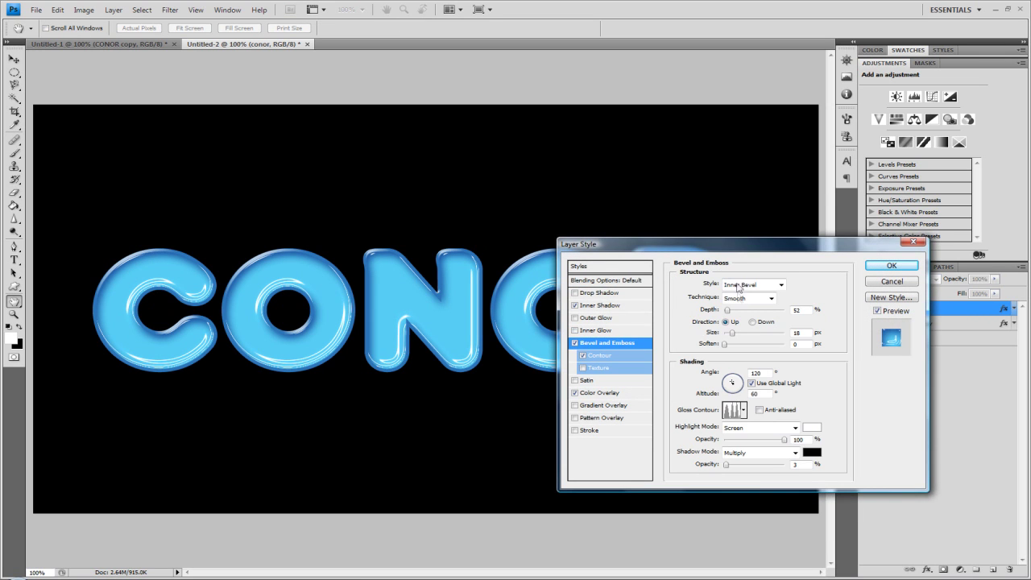
mouse_move(728, 311)
mouse_down()
mouse_move(794, 321)
mouse_move(730, 327)
mouse_up()
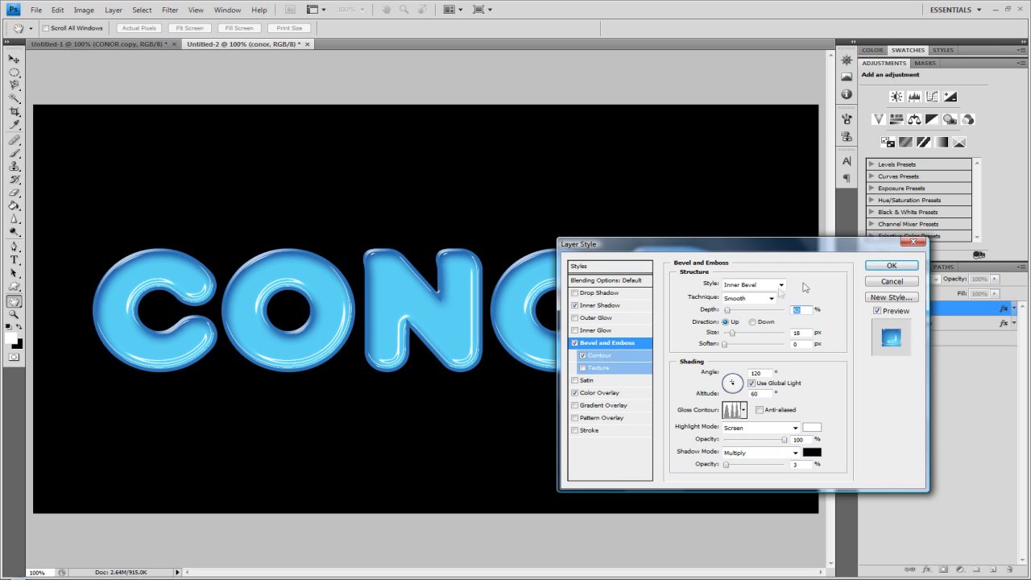
click(891, 266)
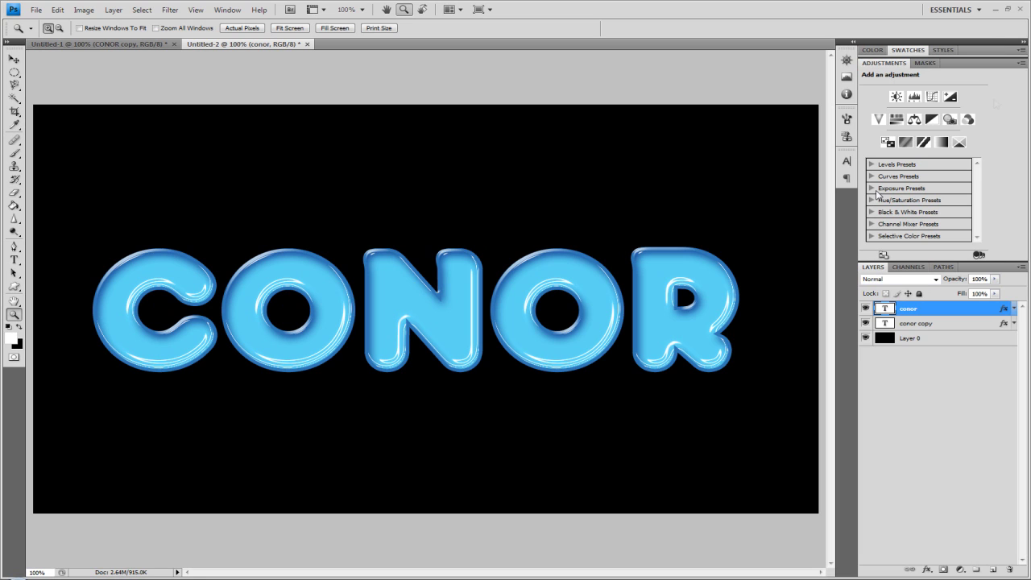
click(20, 60)
click(64, 45)
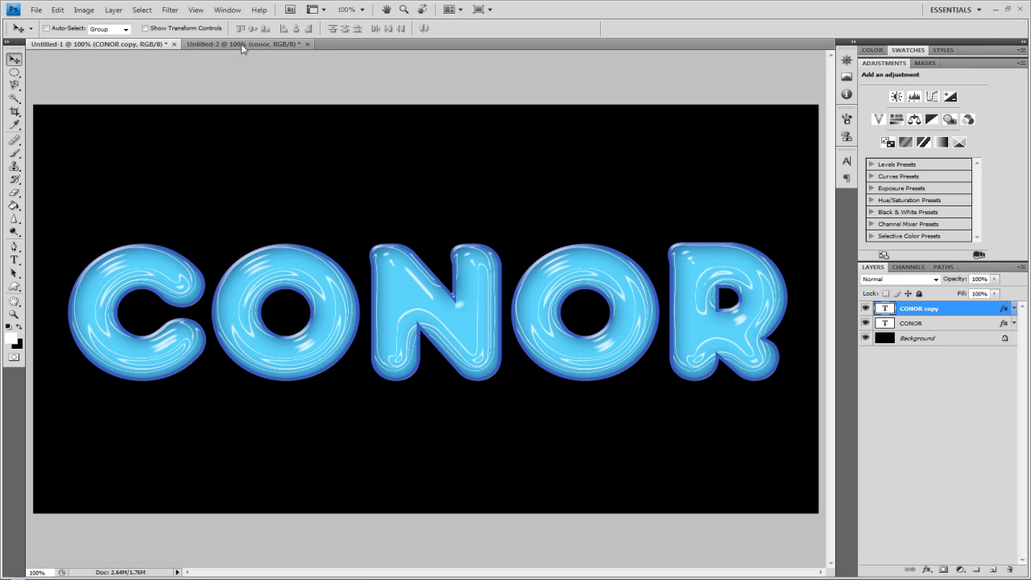
click(244, 44)
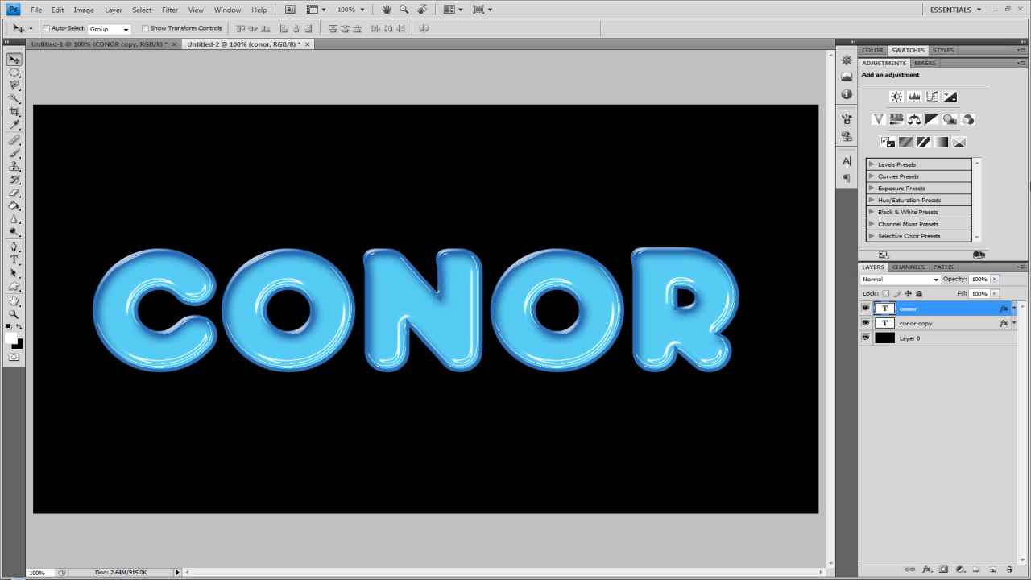